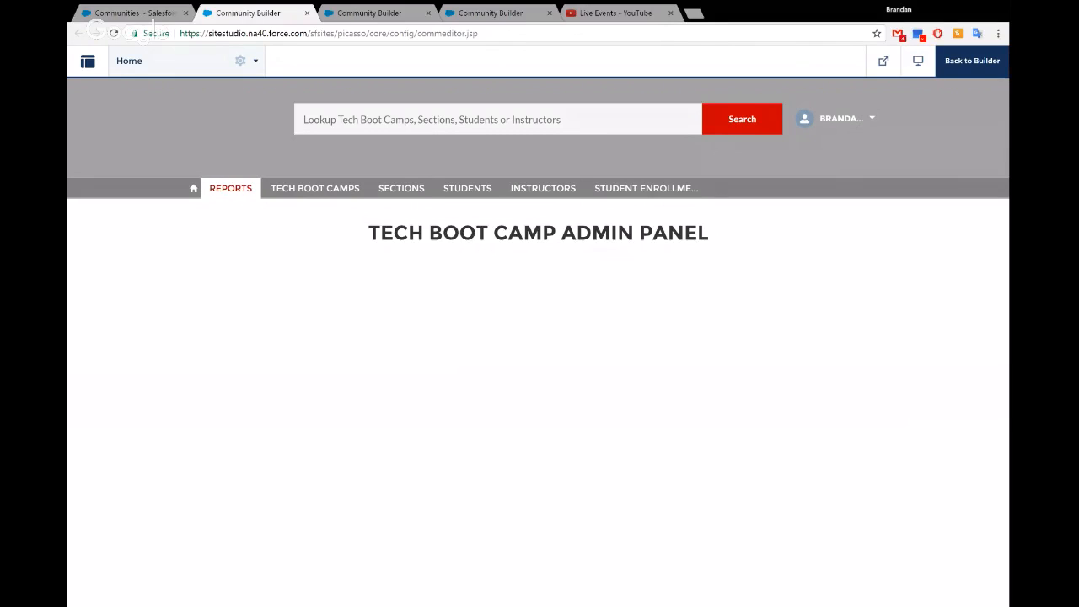
click(224, 191)
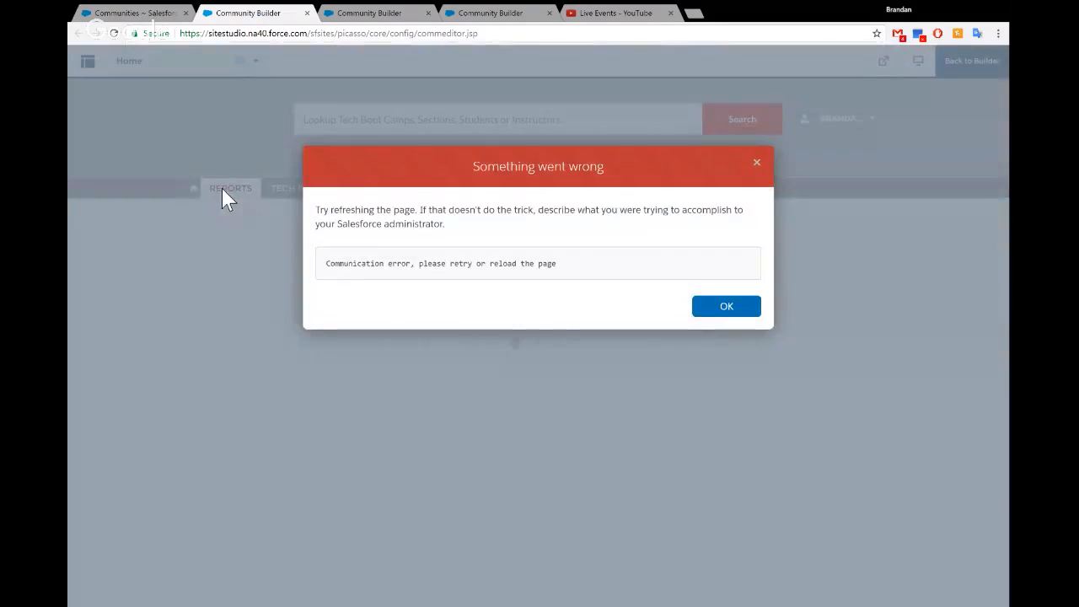
click(726, 307)
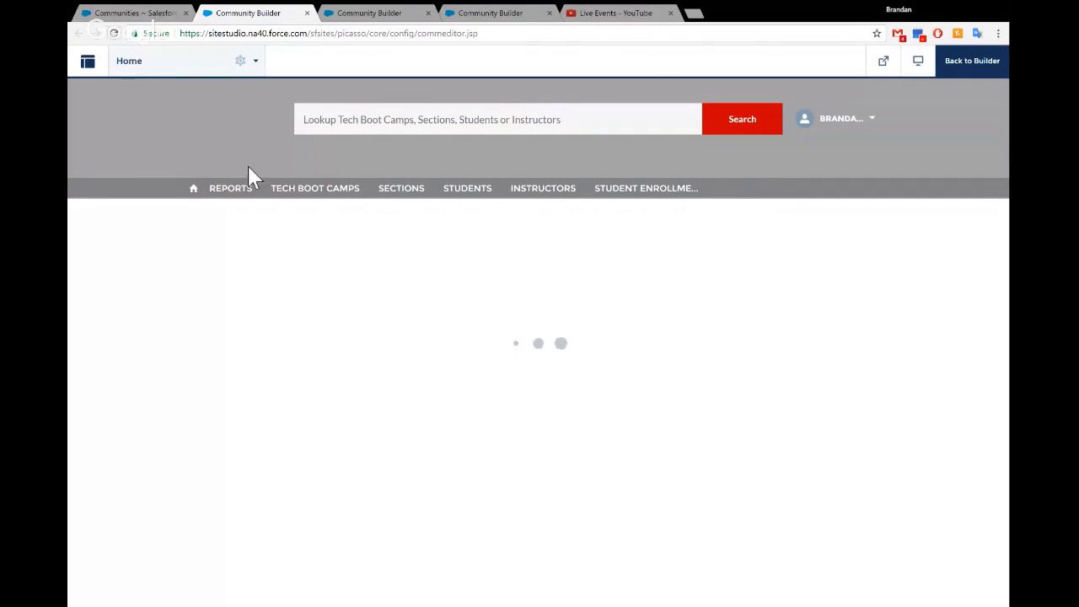
click(114, 33)
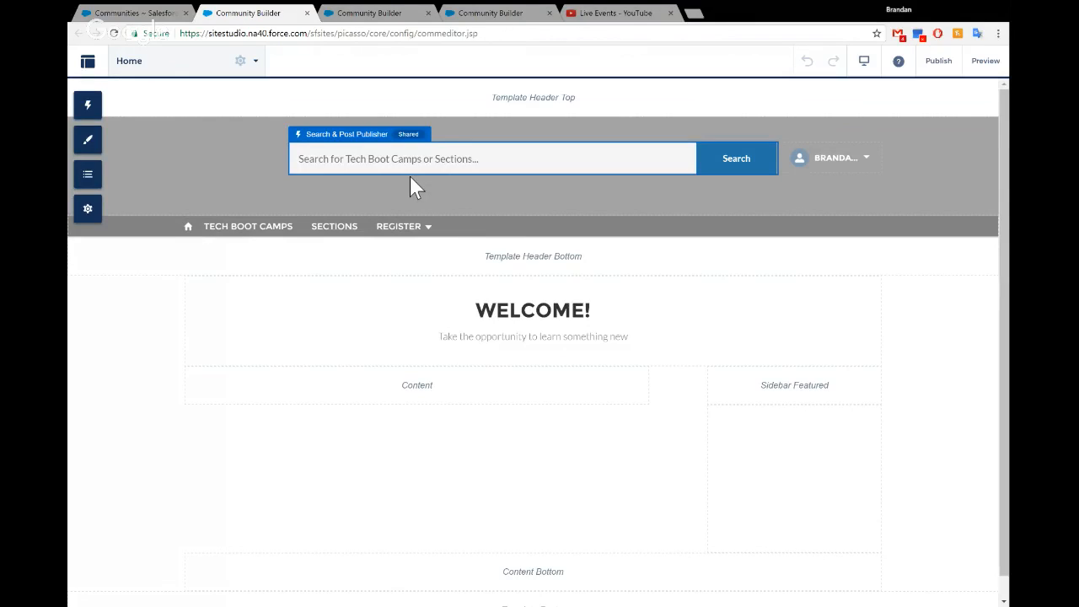
click(985, 63)
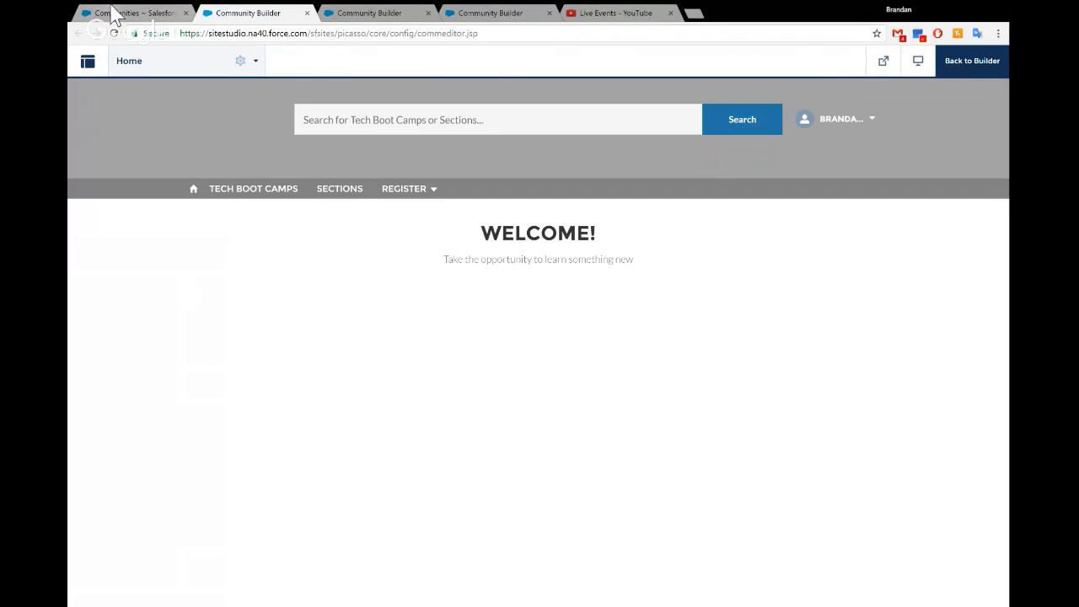
click(307, 14)
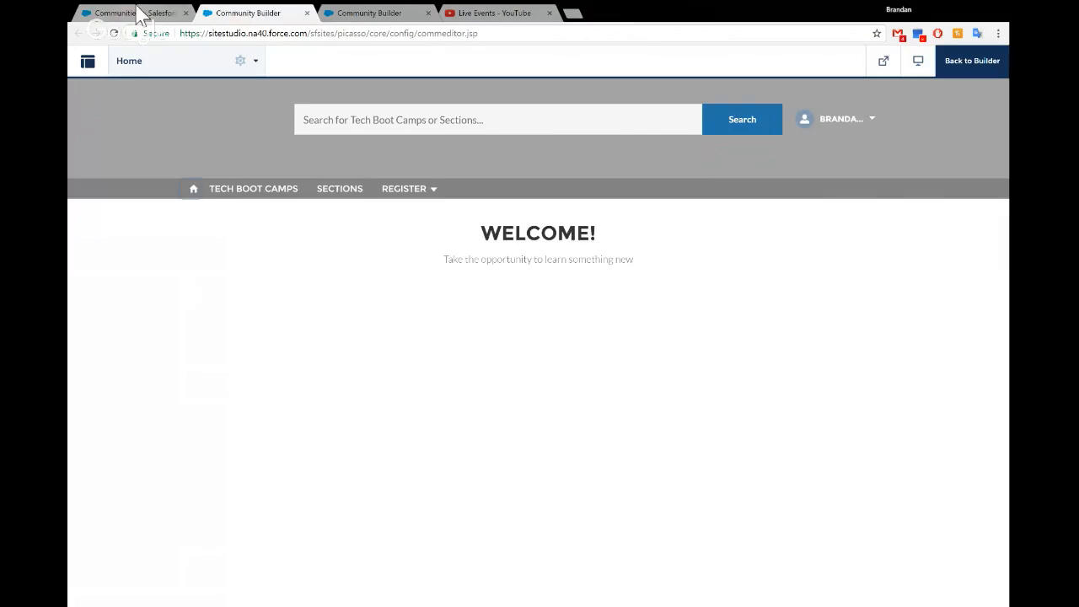
From the Communities setup list, open the Administrator Panel community in its Builder workspace and preview the site
click(135, 13)
click(242, 290)
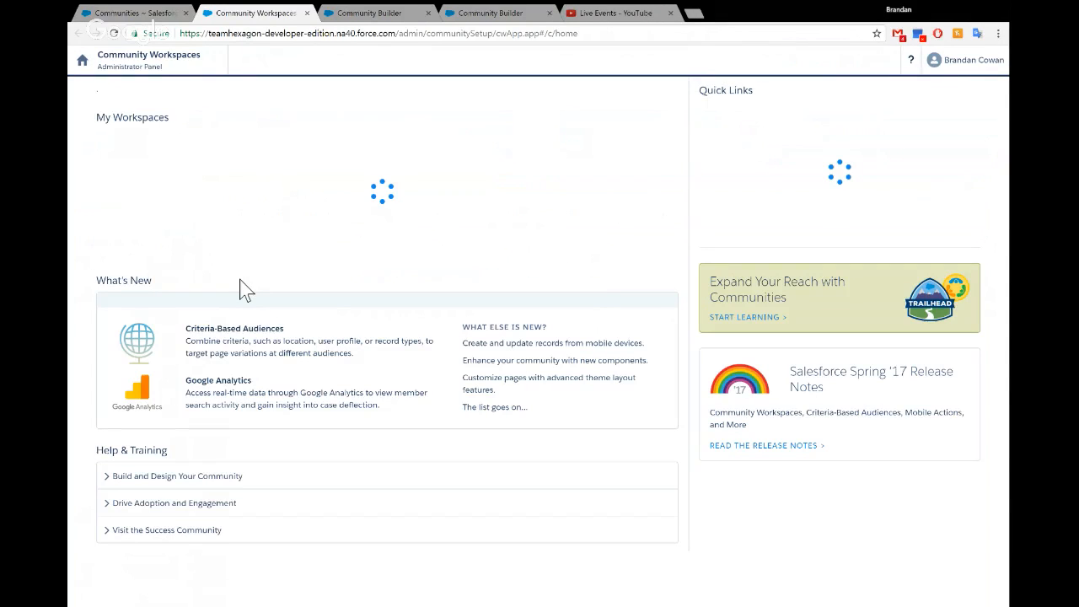
click(210, 202)
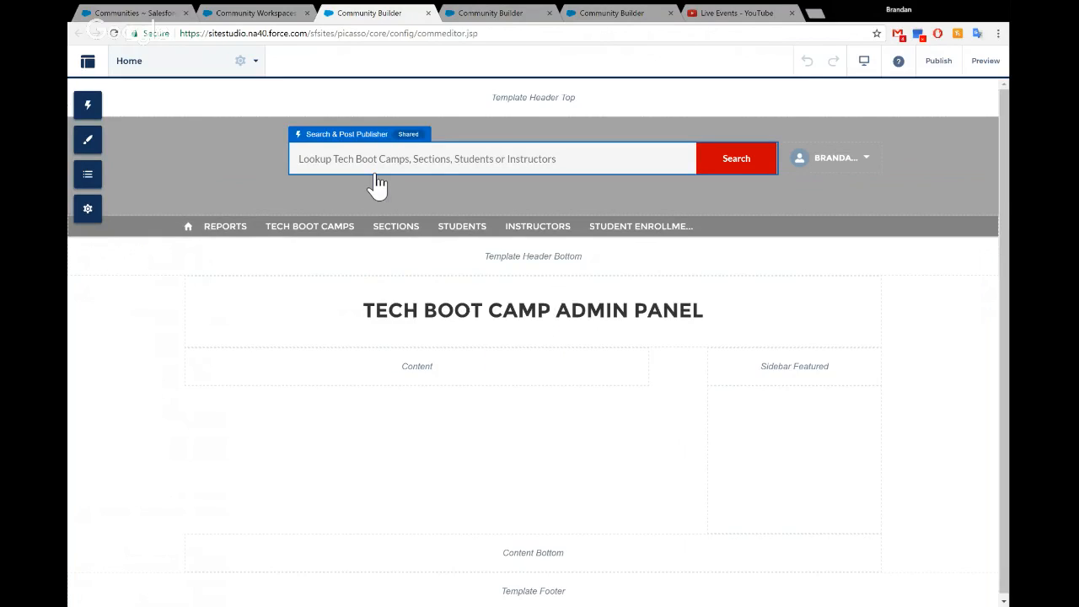
click(997, 69)
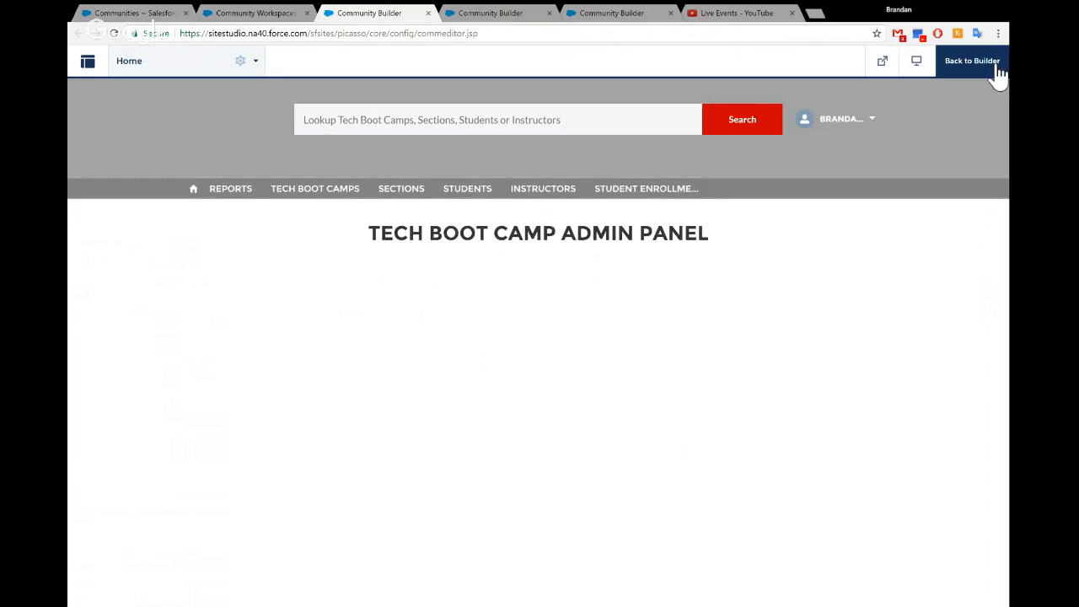
Open the Administrator Students Completion Status report and examine the student records grouped by completed true and false
click(234, 195)
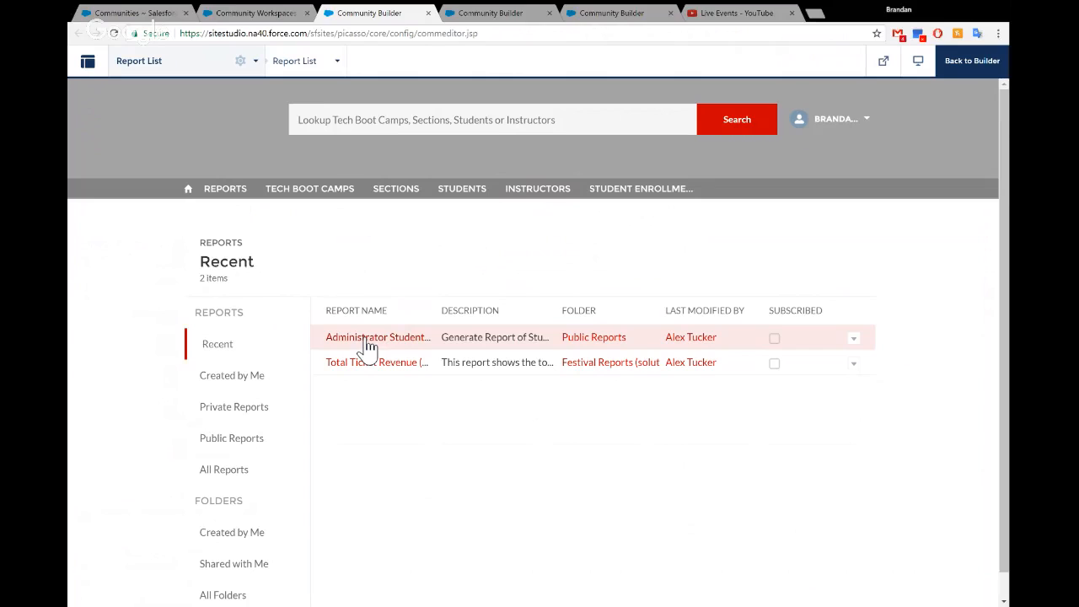
click(366, 338)
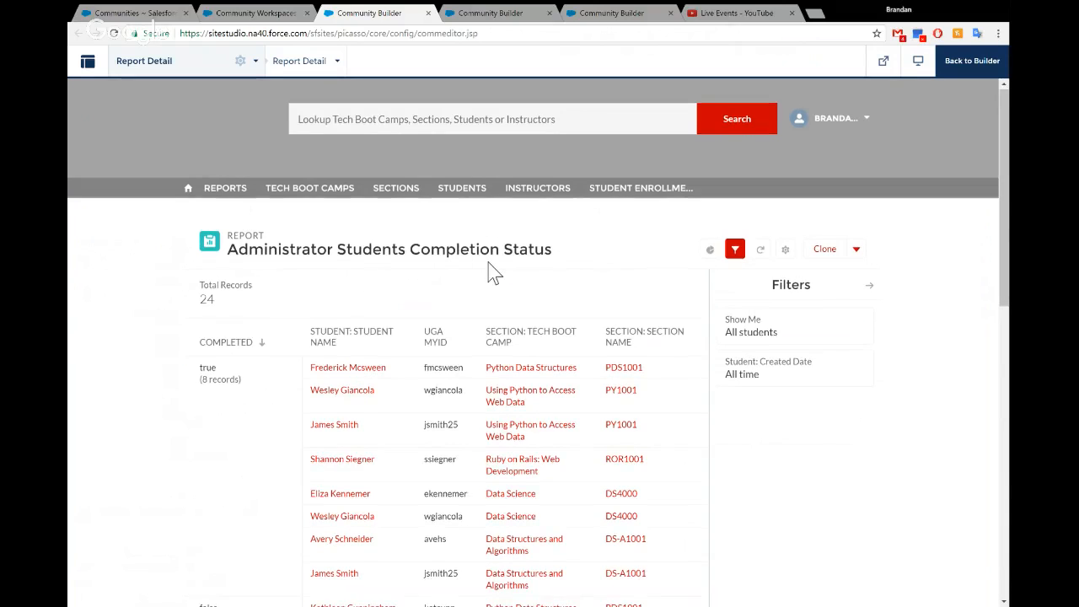
scroll(493, 272, down, 2)
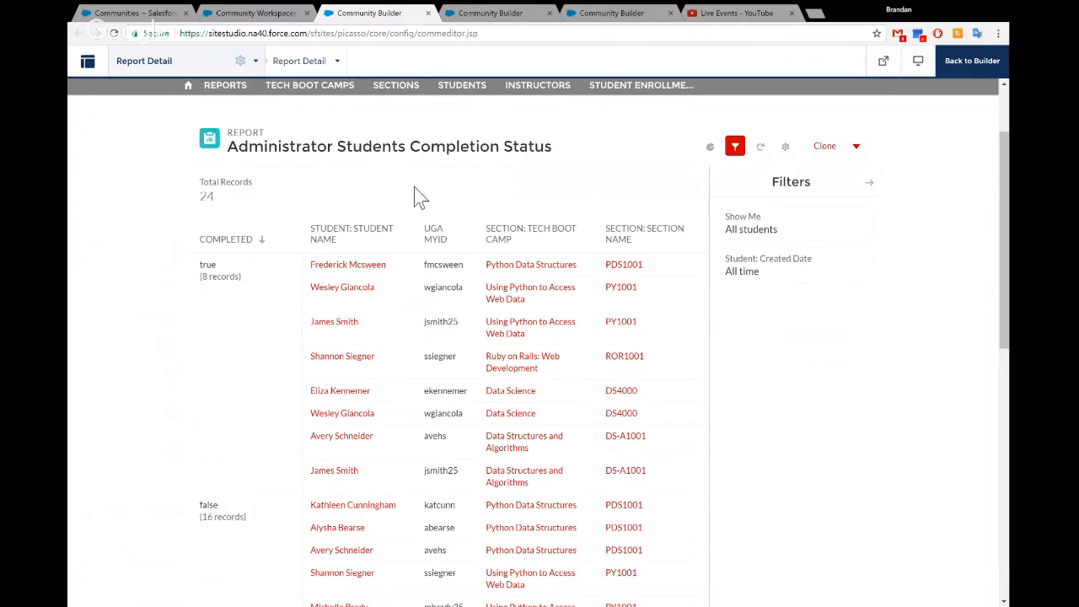
scroll(354, 207, down, 1)
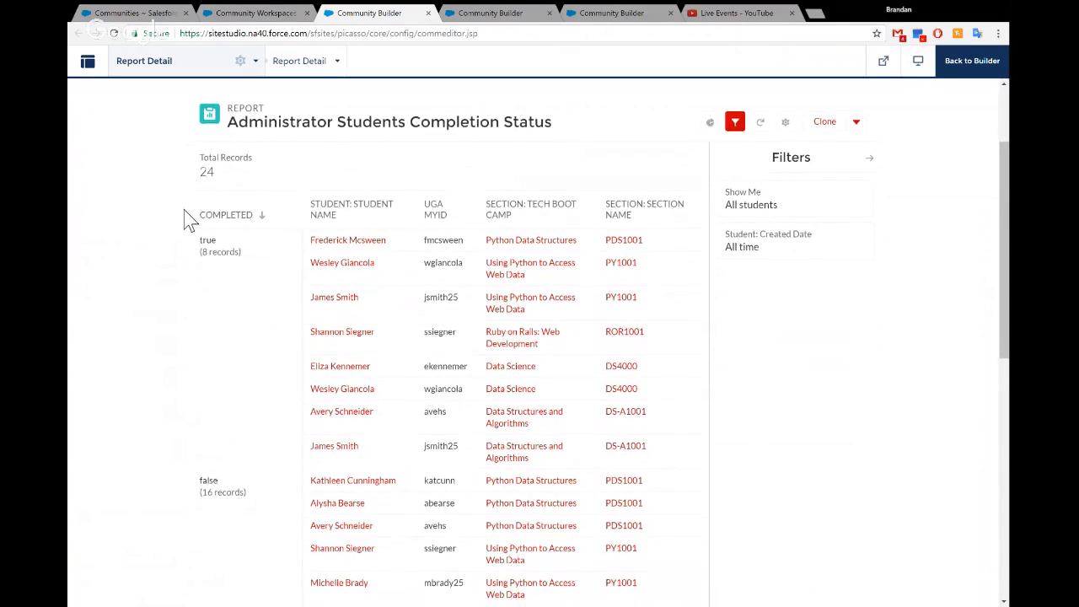
scroll(189, 219, down, 1)
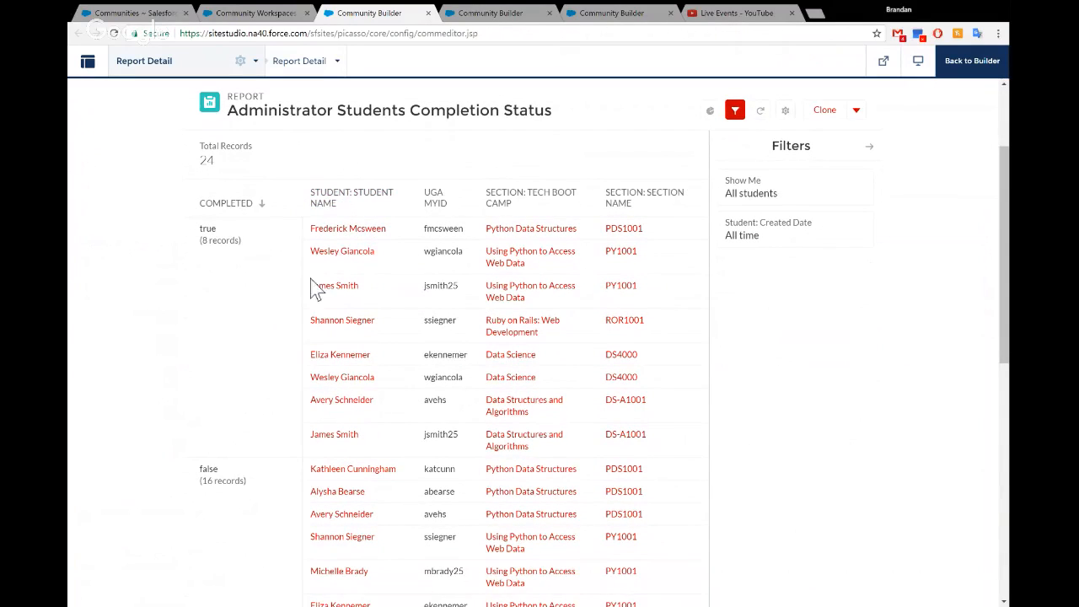
scroll(371, 308, down, 1)
scroll(373, 312, down, 2)
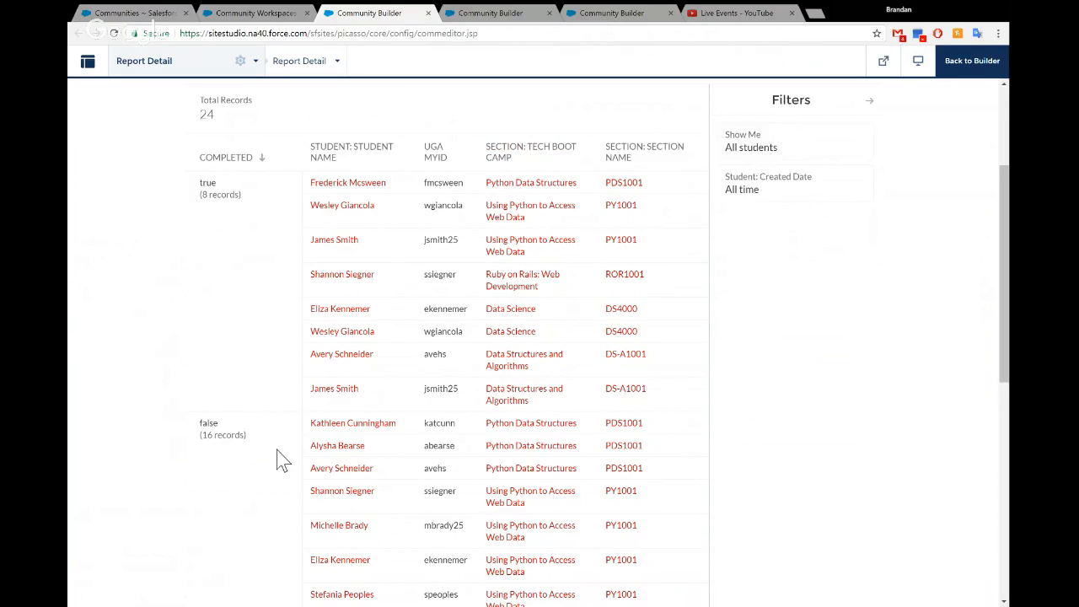
scroll(213, 375, down, 2)
scroll(212, 375, down, 2)
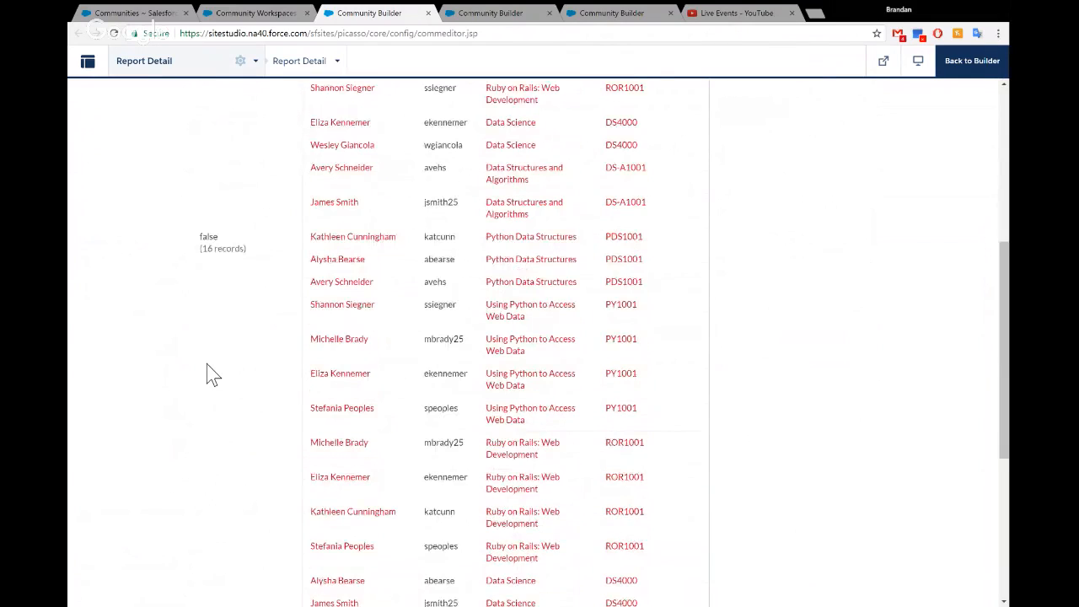
scroll(212, 375, down, 3)
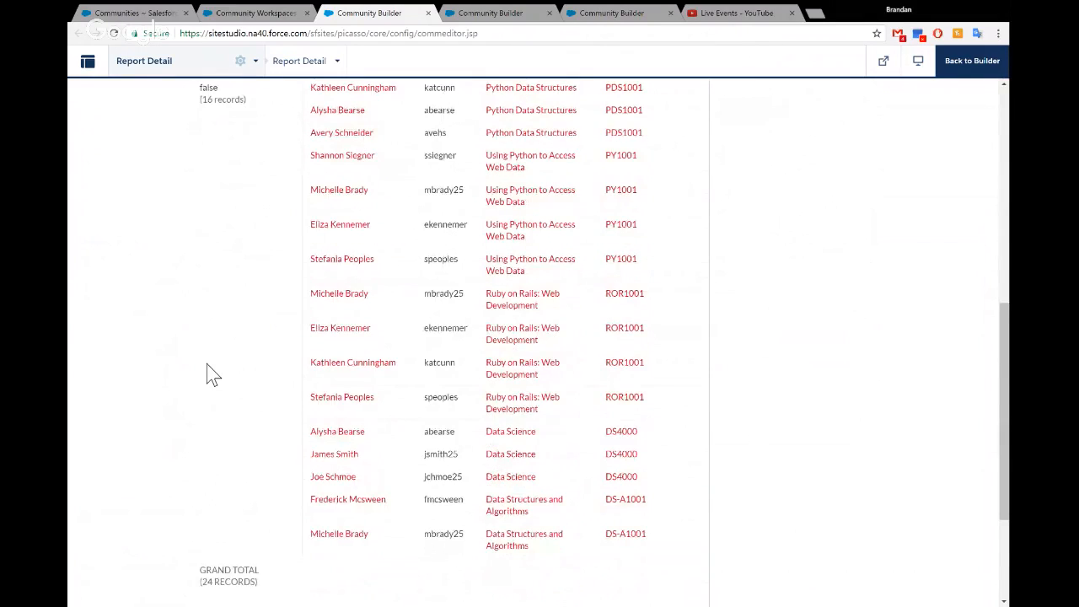
scroll(213, 375, up, 1)
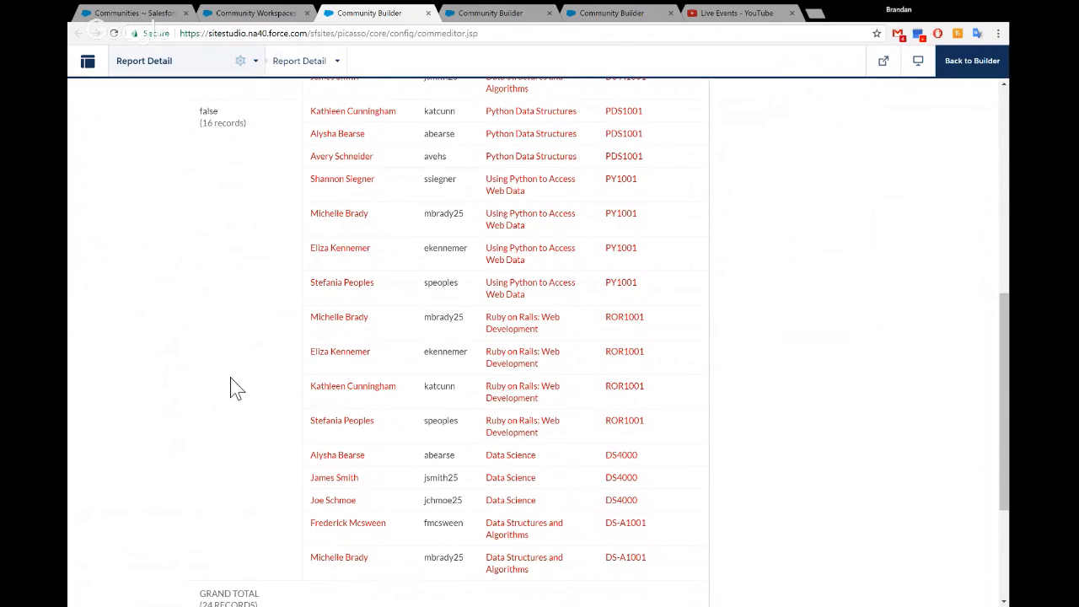
scroll(237, 389, down, 4)
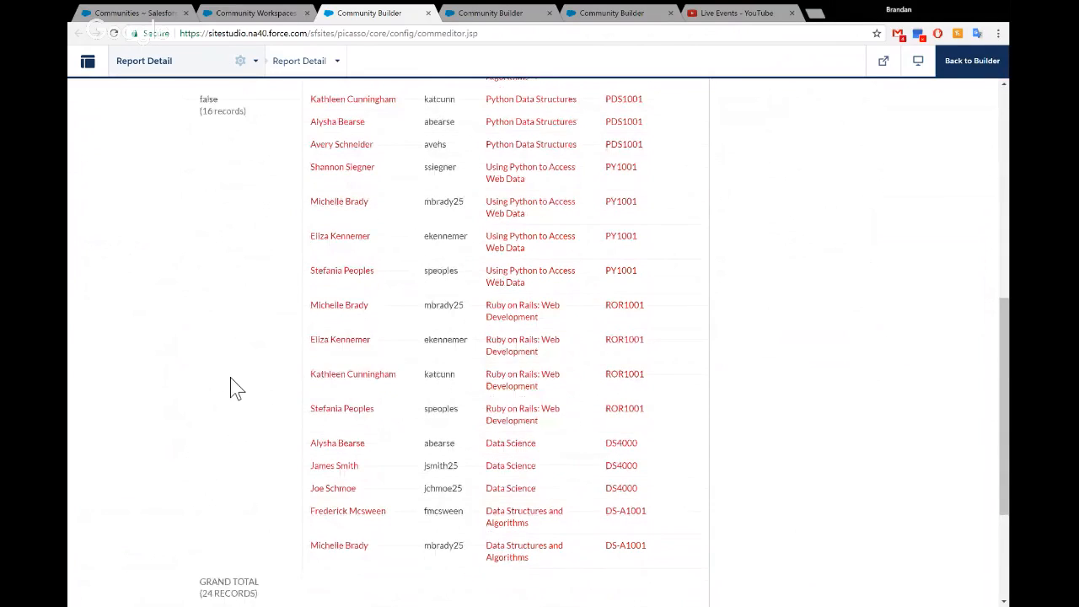
scroll(237, 388, up, 6)
scroll(231, 377, up, 1)
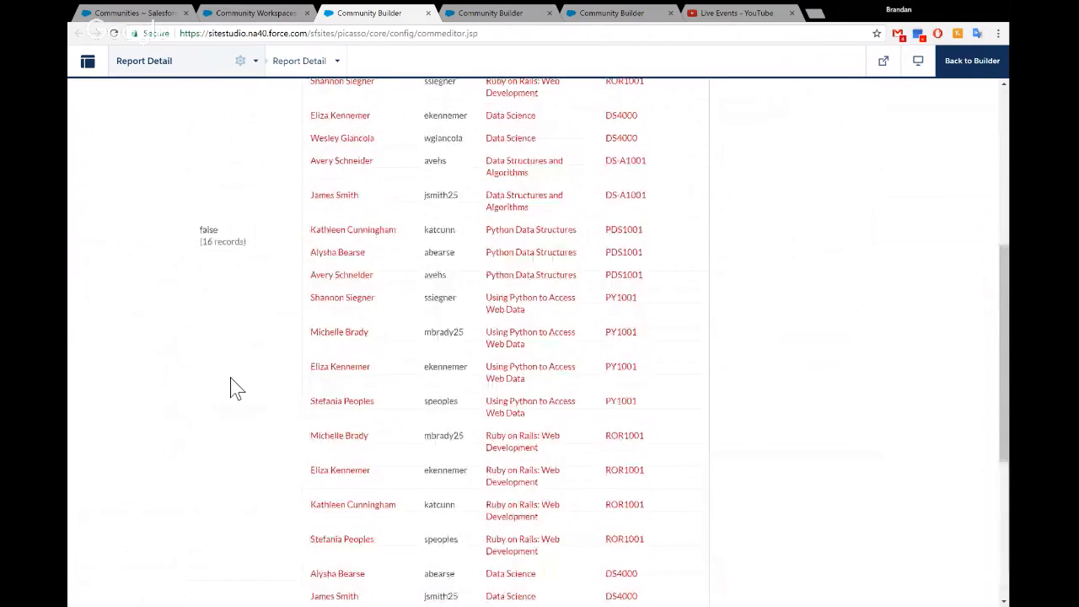
scroll(235, 387, up, 5)
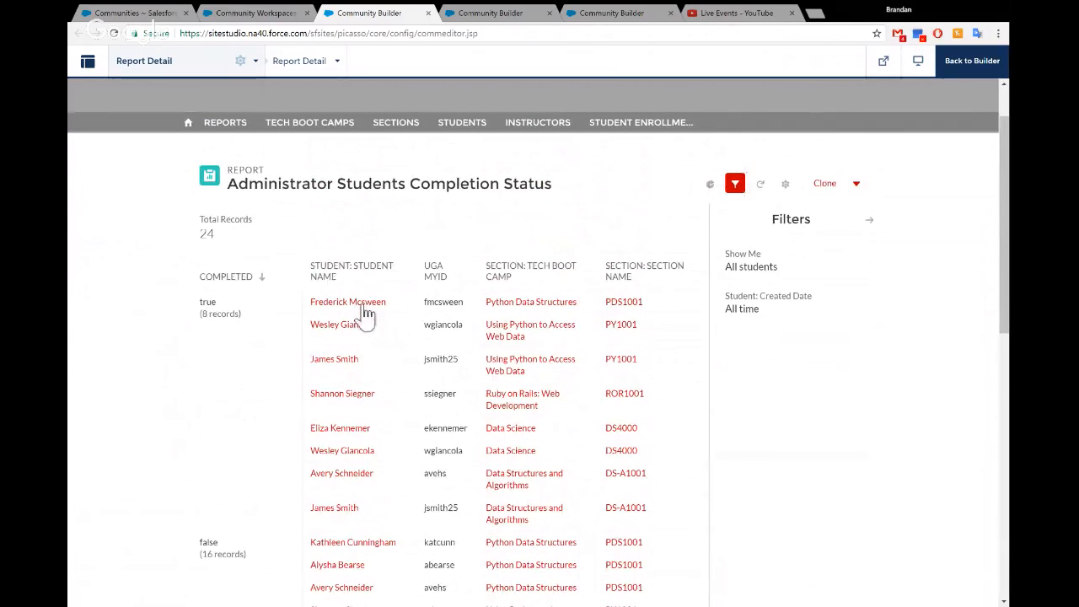
Open the record of the first student listed in the report and view its details and related enrolled sections
click(356, 304)
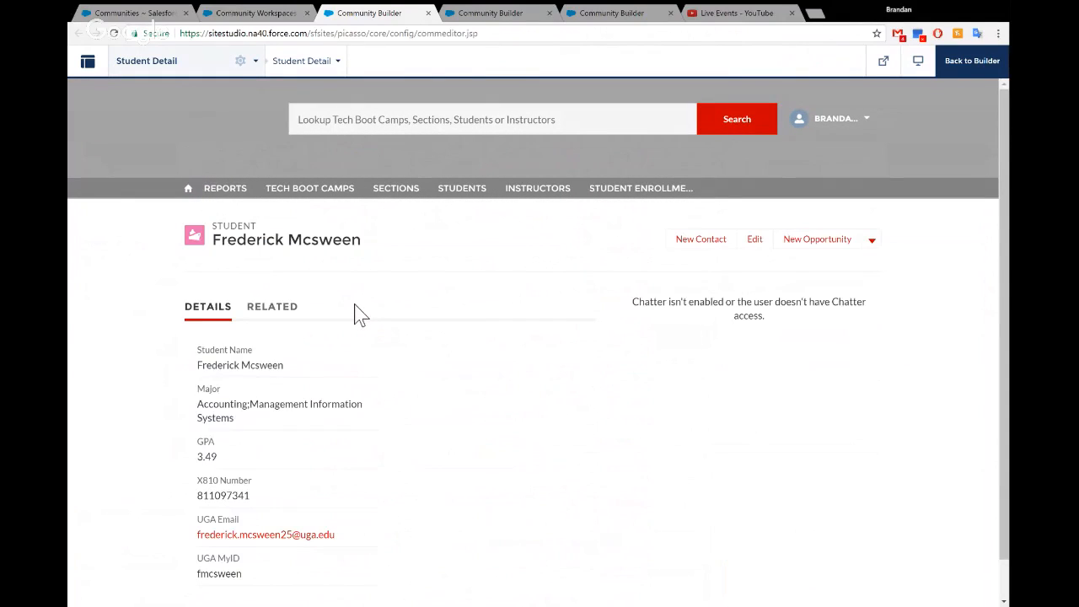
scroll(355, 314, down, 1)
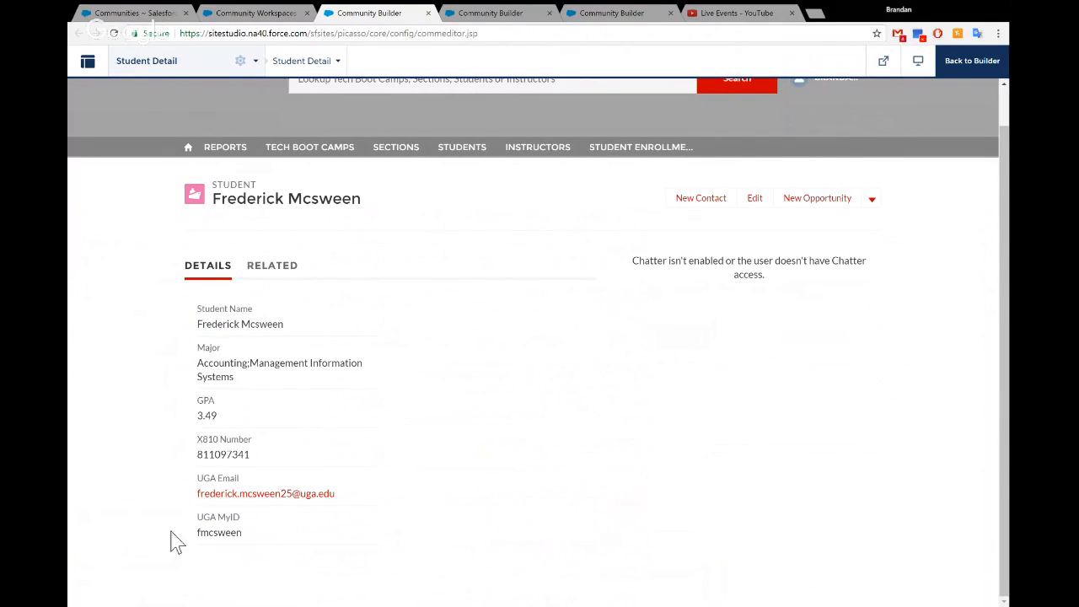
click(271, 267)
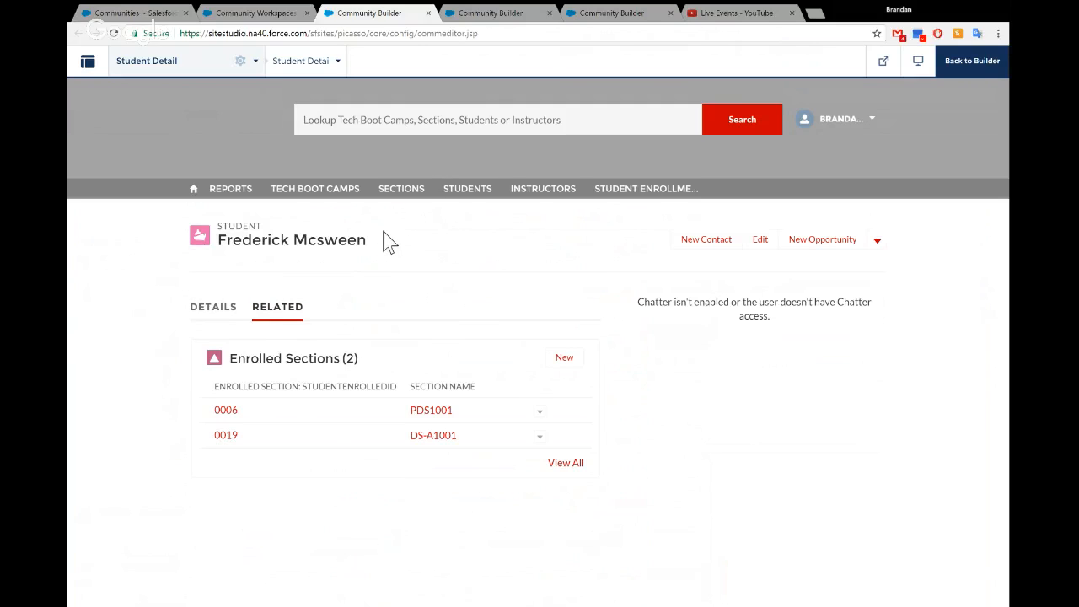
Open the Data Science record from the tech boot camps list and view its student info and related sections
click(327, 188)
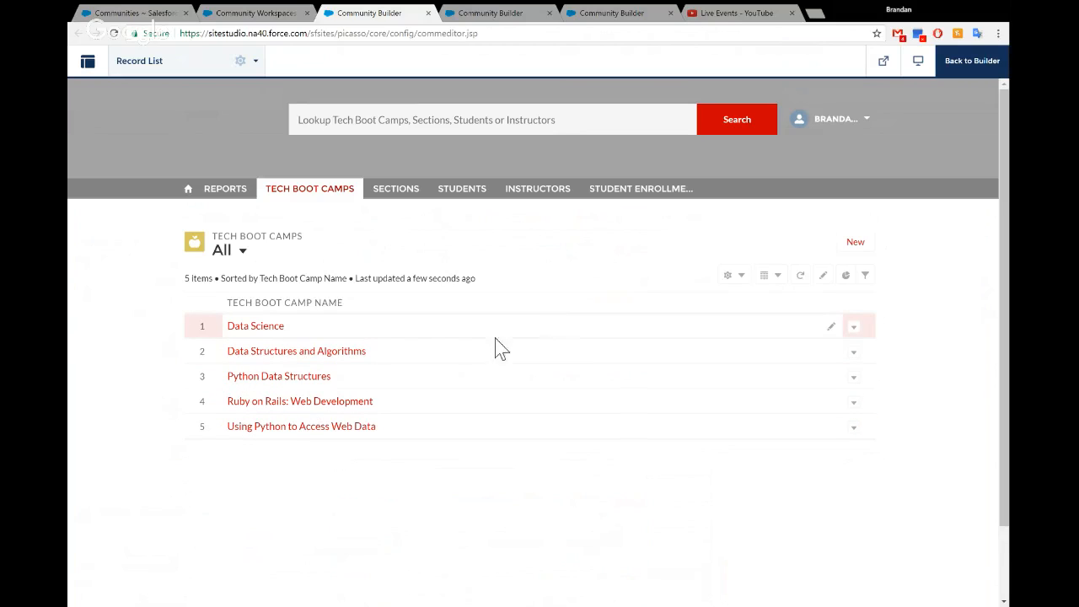
click(261, 334)
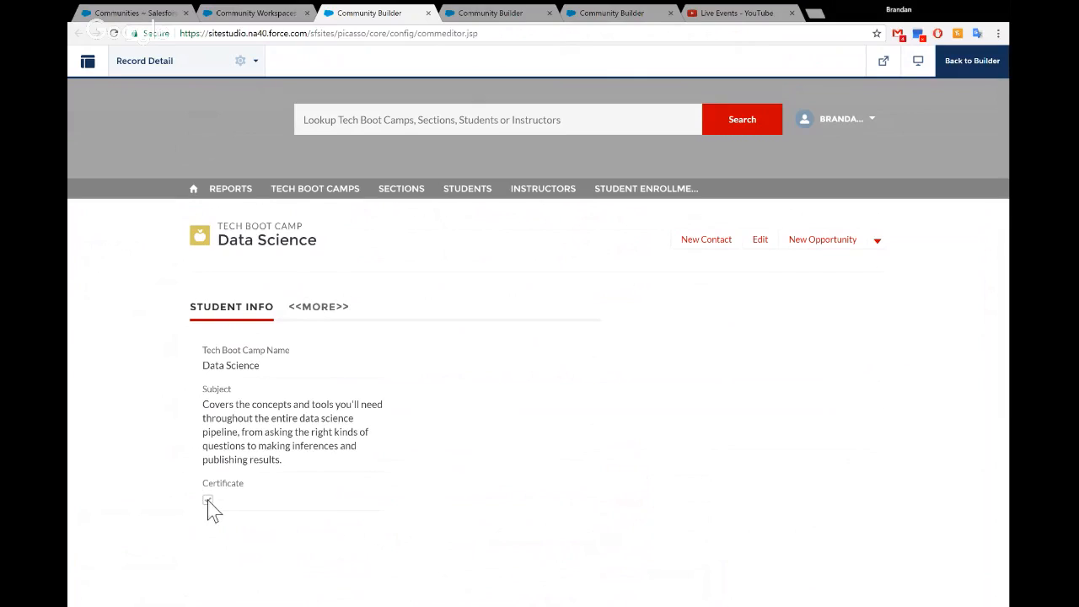
click(319, 312)
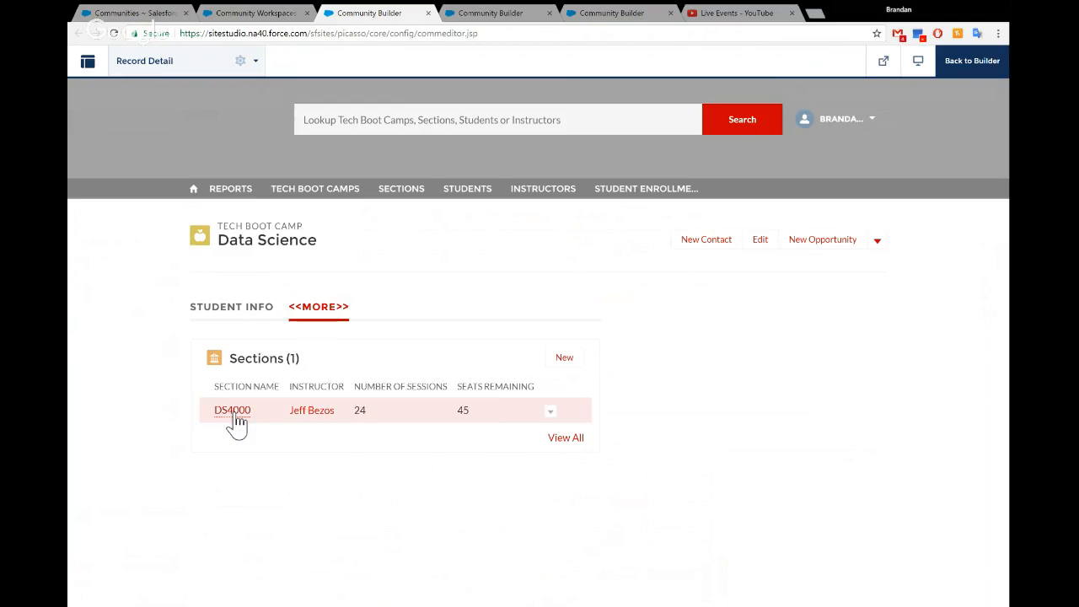
mouse_move(237, 424)
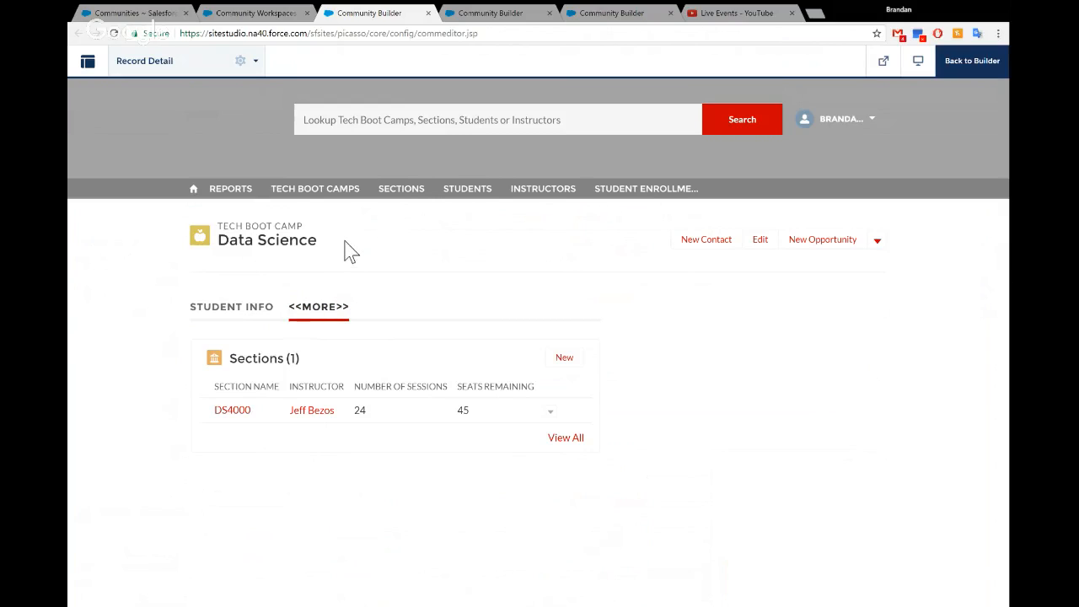
Return to the home page, search for "Ruby", and open the Ruby on Rails: Web Development boot camp to view its sections
click(193, 188)
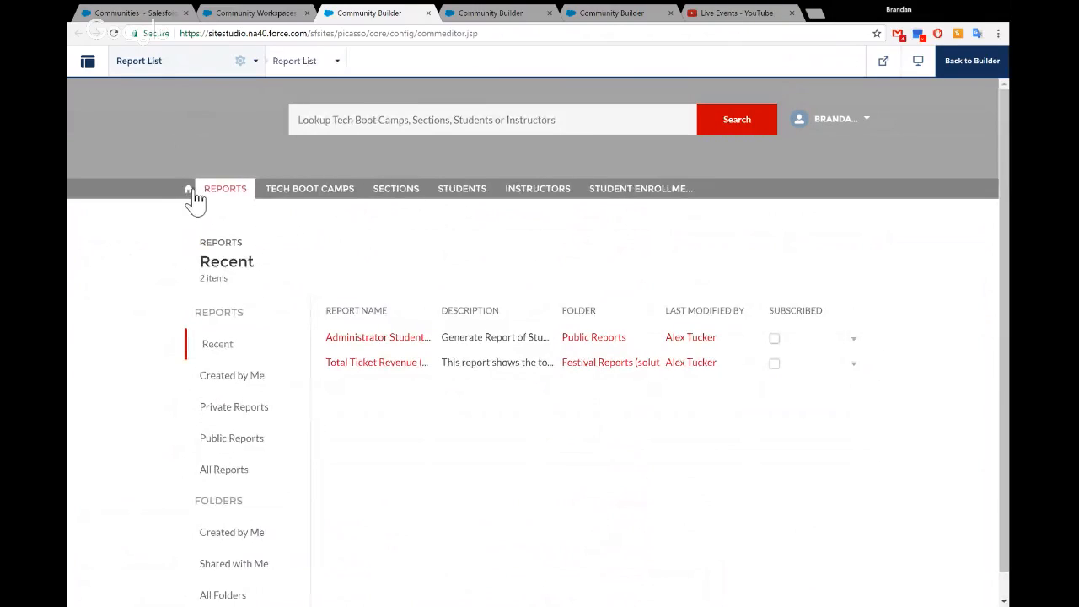
click(499, 134)
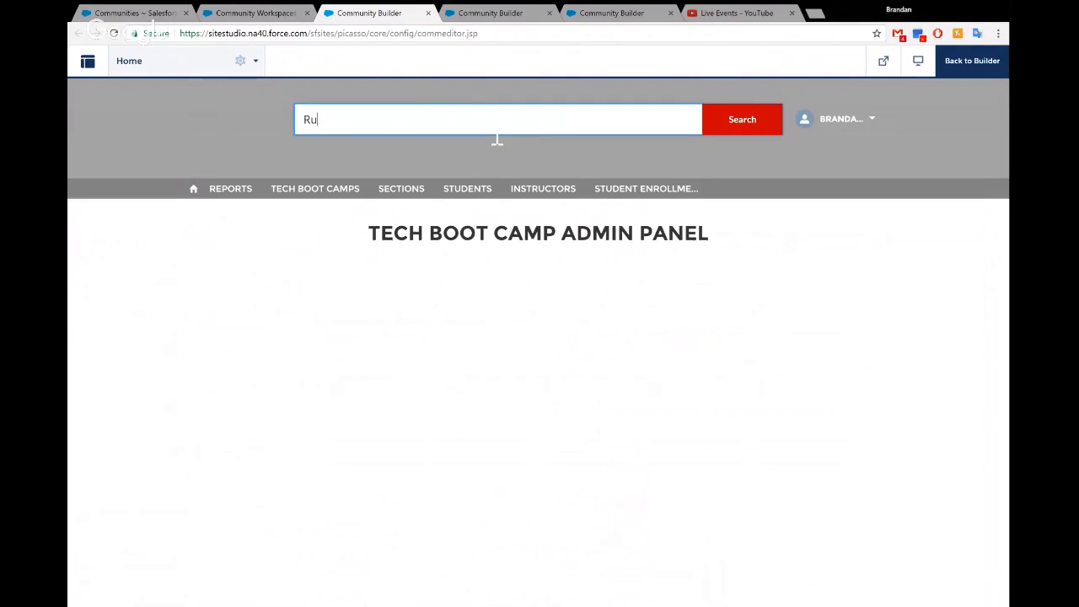
text(Ruby)
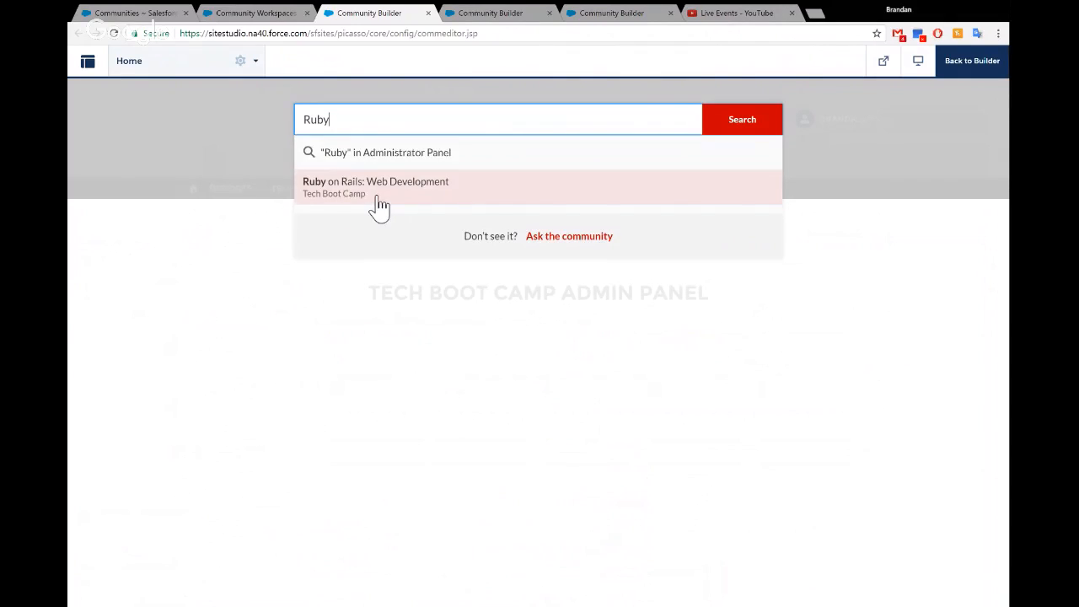
click(327, 185)
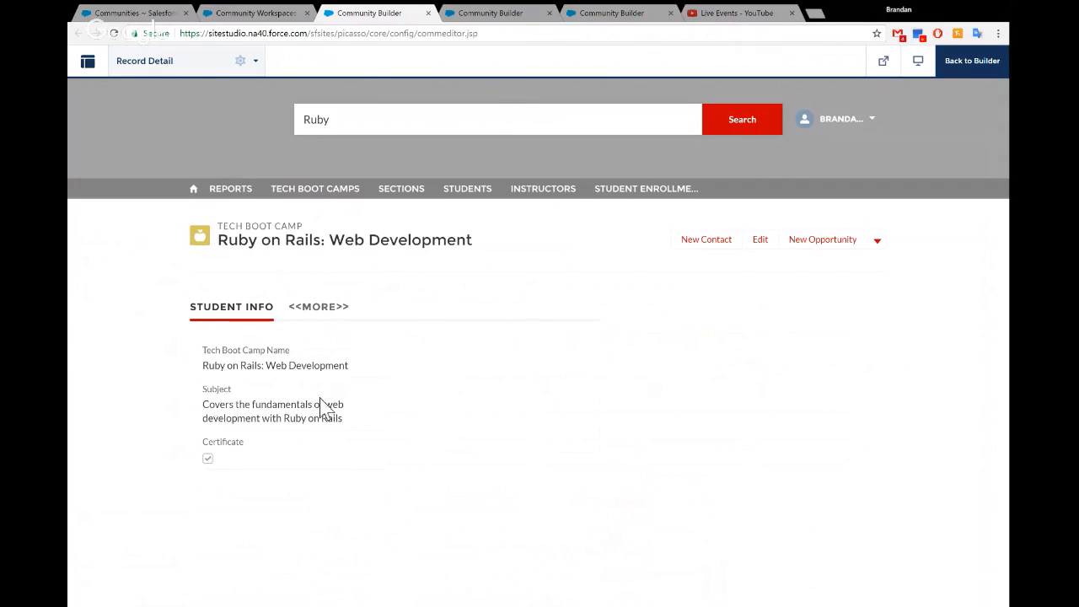
click(325, 318)
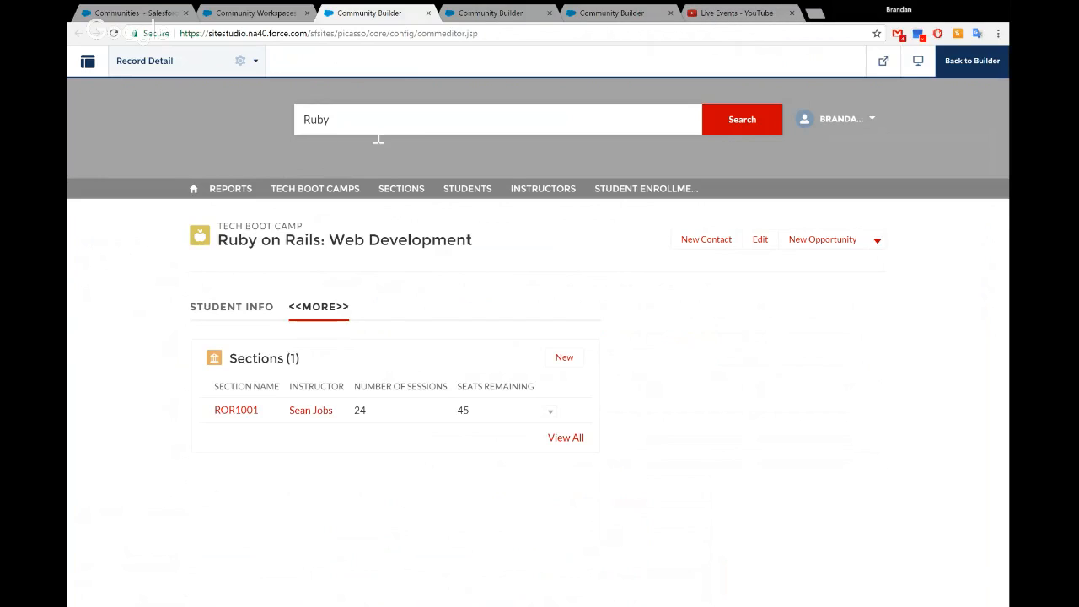
Return to the list of all communities in Salesforce setup
click(484, 15)
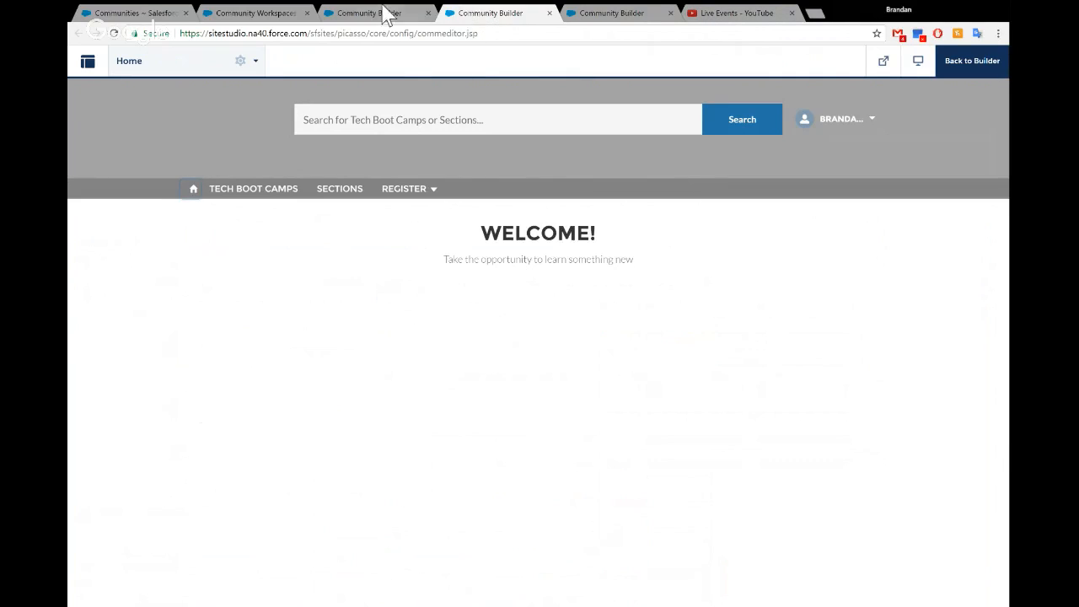
click(261, 14)
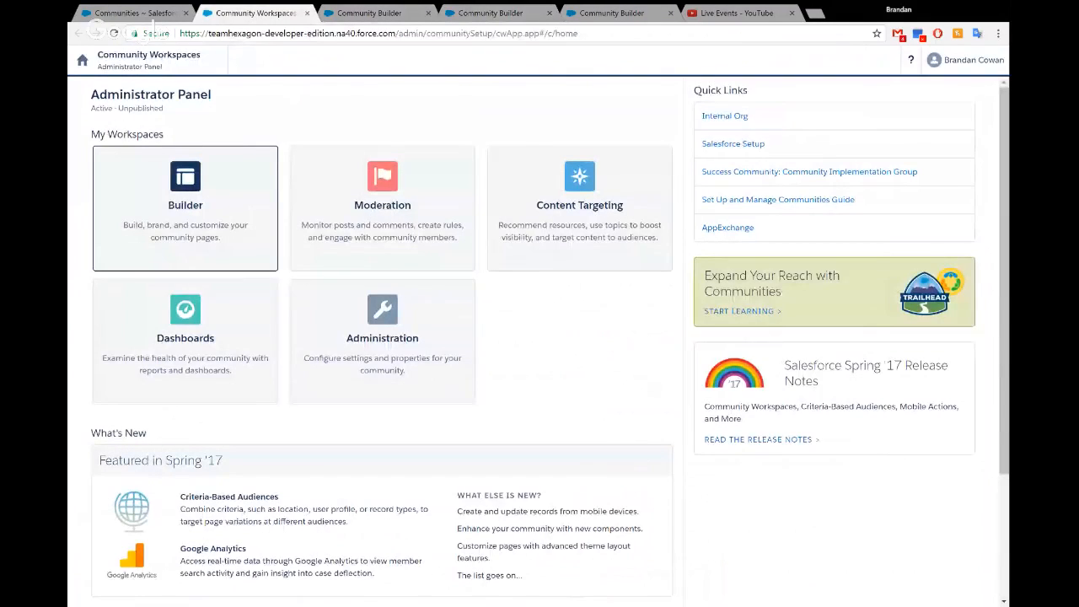
click(150, 14)
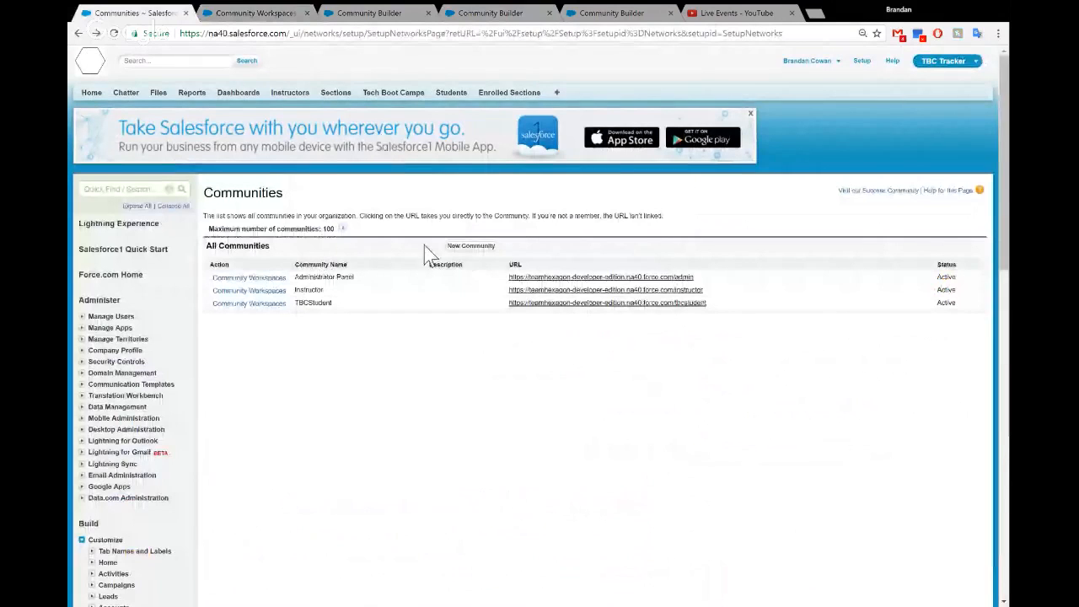
Close the leftover Community Workspaces and Community Builder browser tabs, keeping the Communities and YouTube tabs open
click(307, 13)
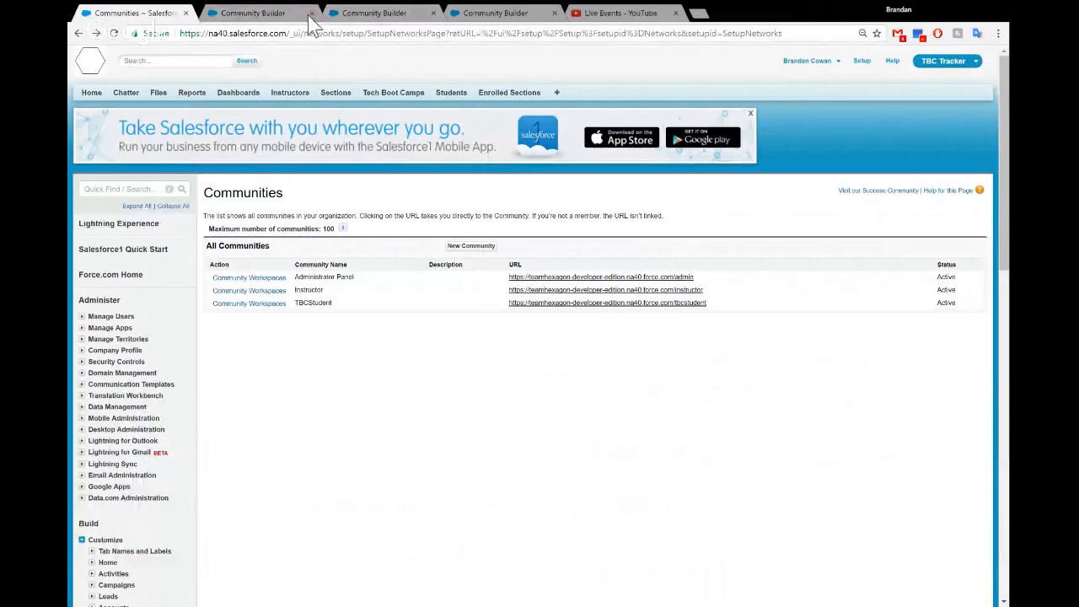
click(307, 13)
click(307, 13)
click(307, 13)
click(306, 13)
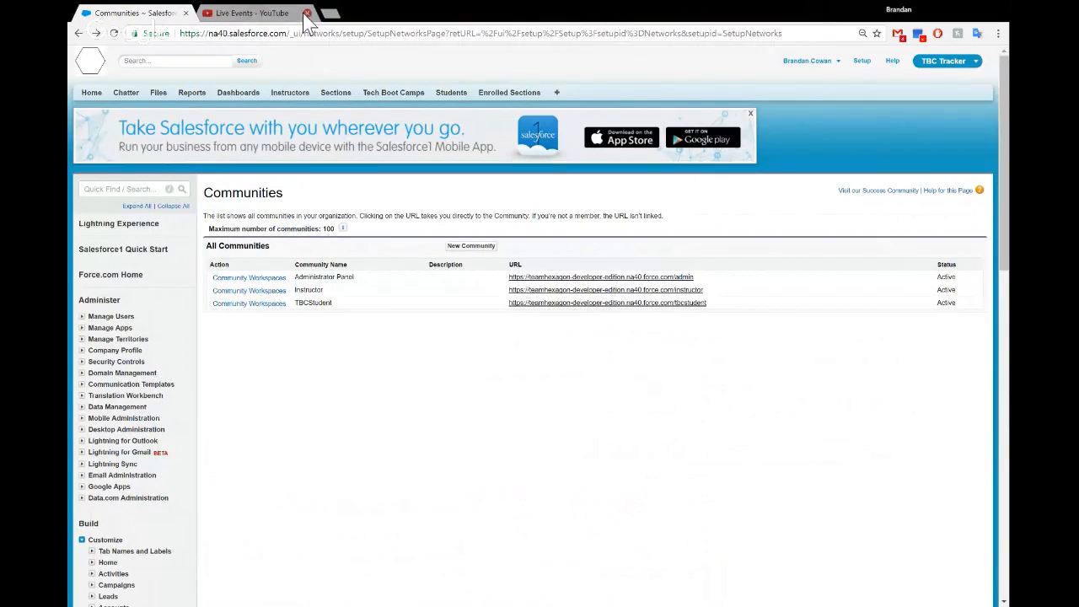
Open the Instructor community's workspace and preview its home page in the Builder
click(251, 291)
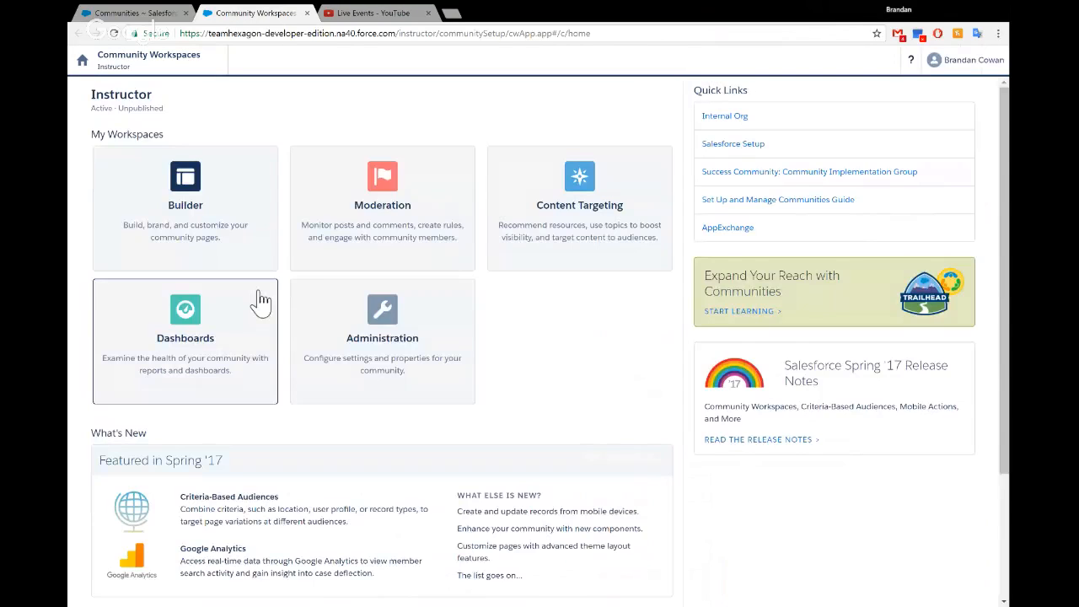
click(199, 203)
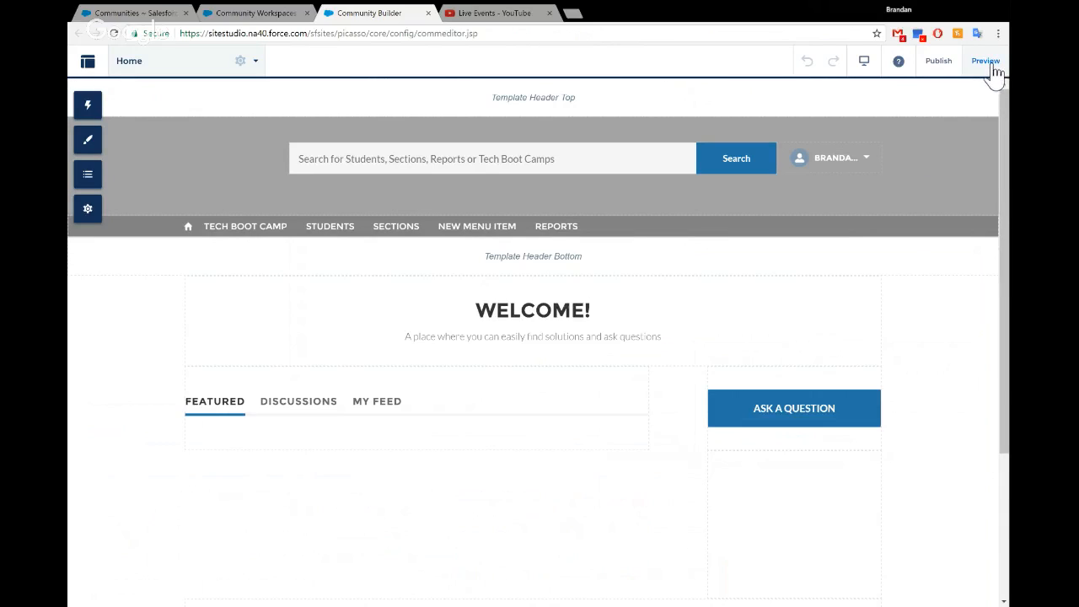
click(986, 62)
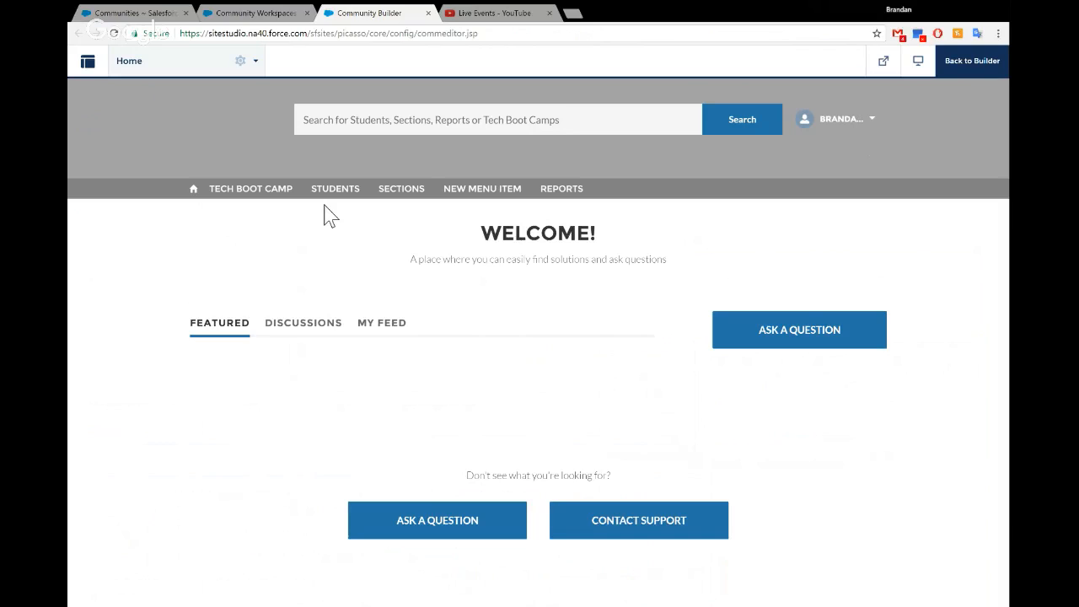
Open the Data Science record from the Tech Boot Camp list and view its related sections
click(363, 190)
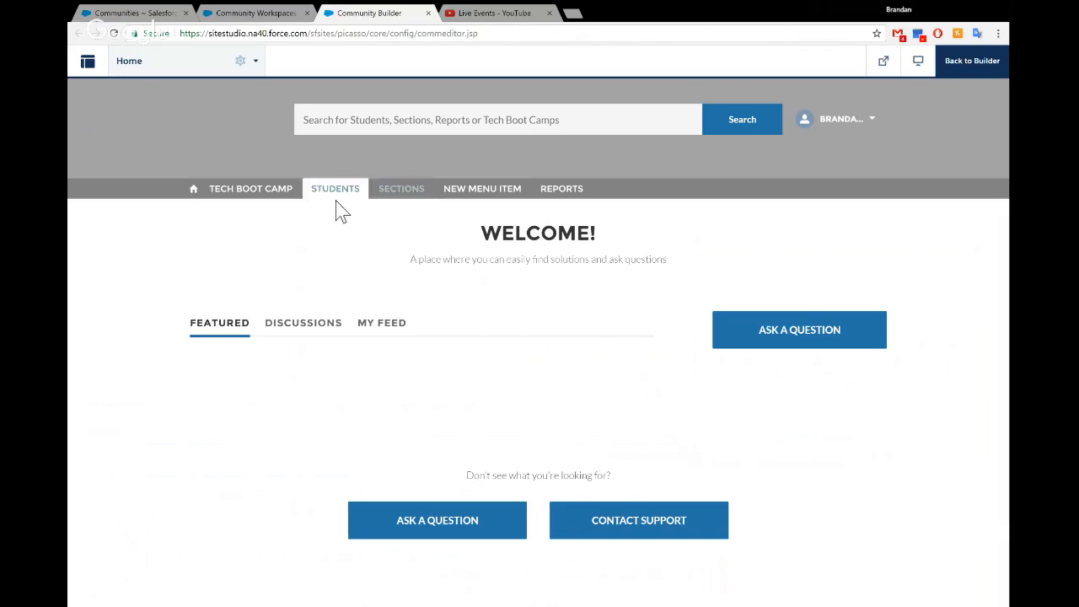
click(403, 193)
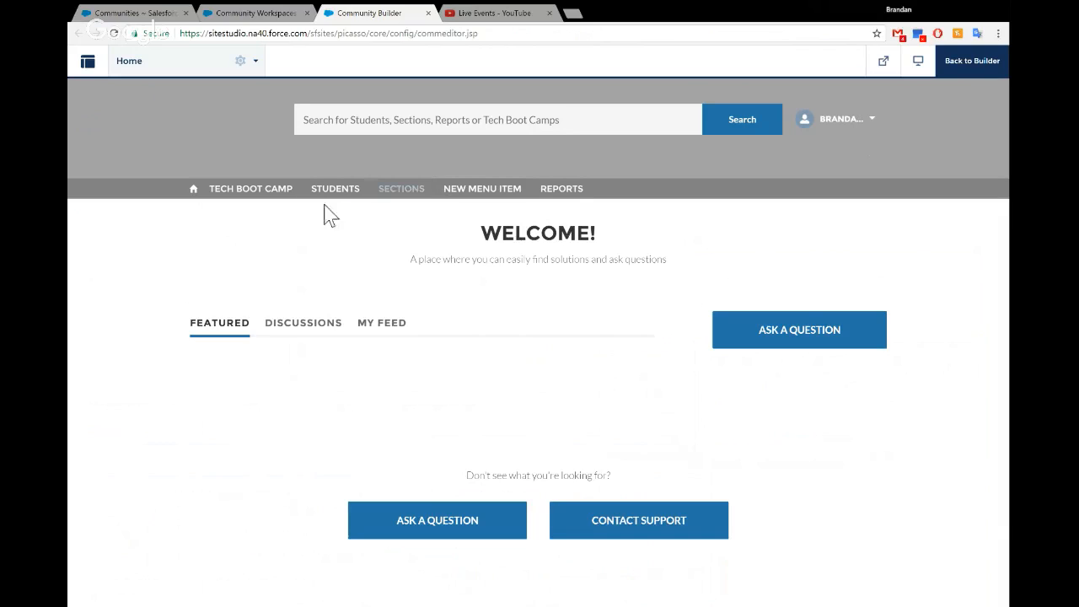
click(275, 195)
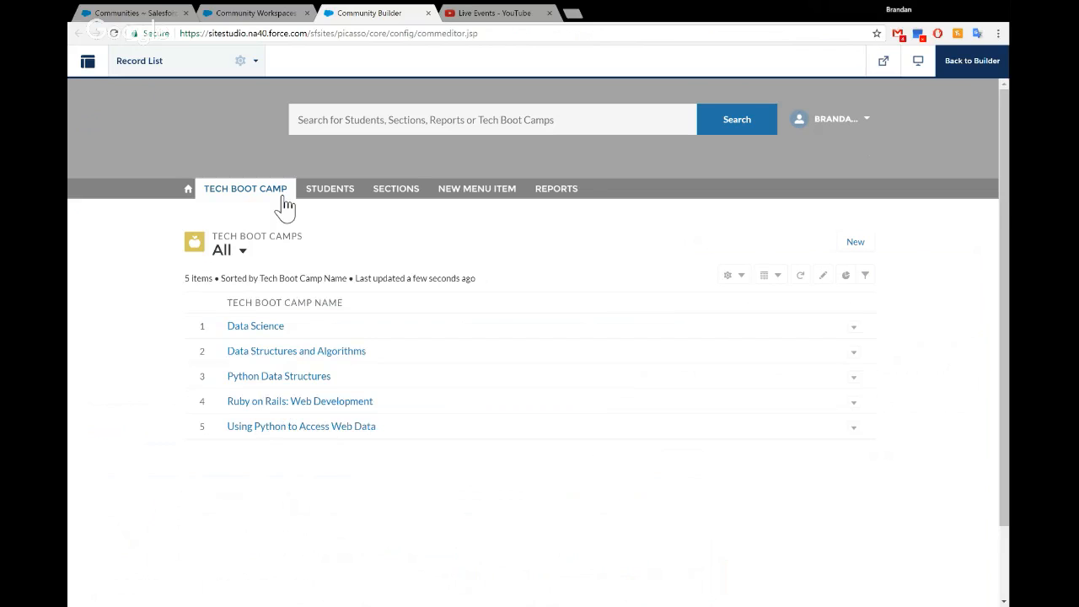
click(270, 334)
click(269, 328)
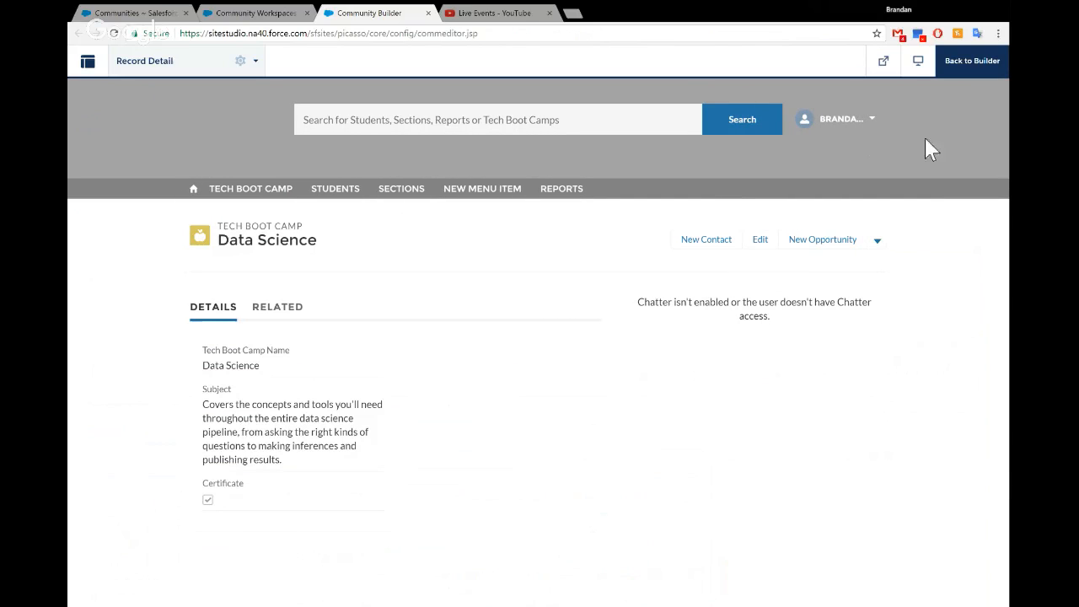
click(287, 325)
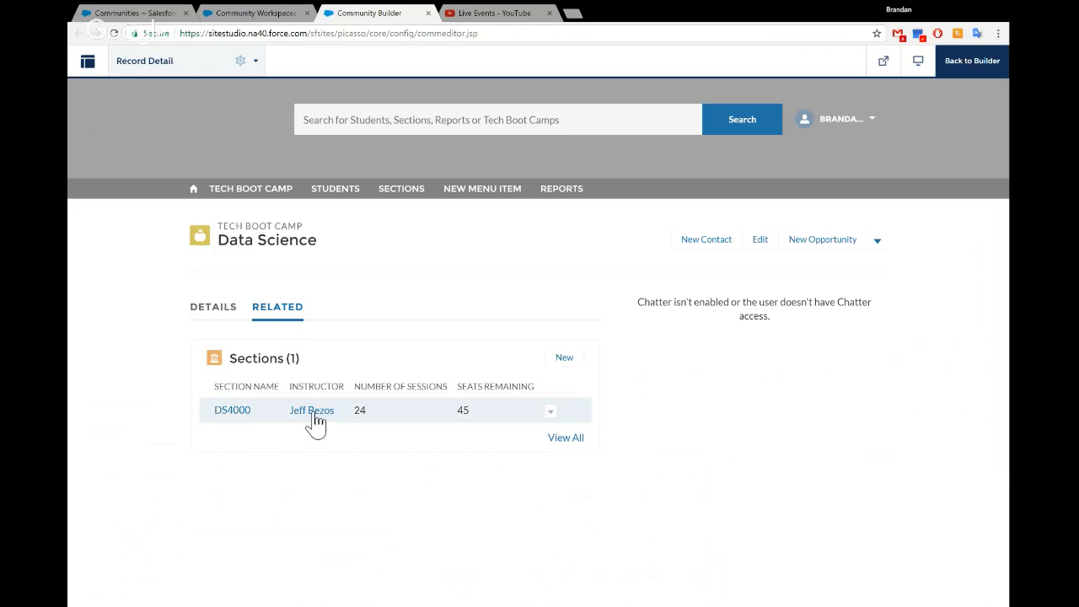
Open section DS4000 and review its details, from the instructor and schedule to the remaining seats
click(241, 412)
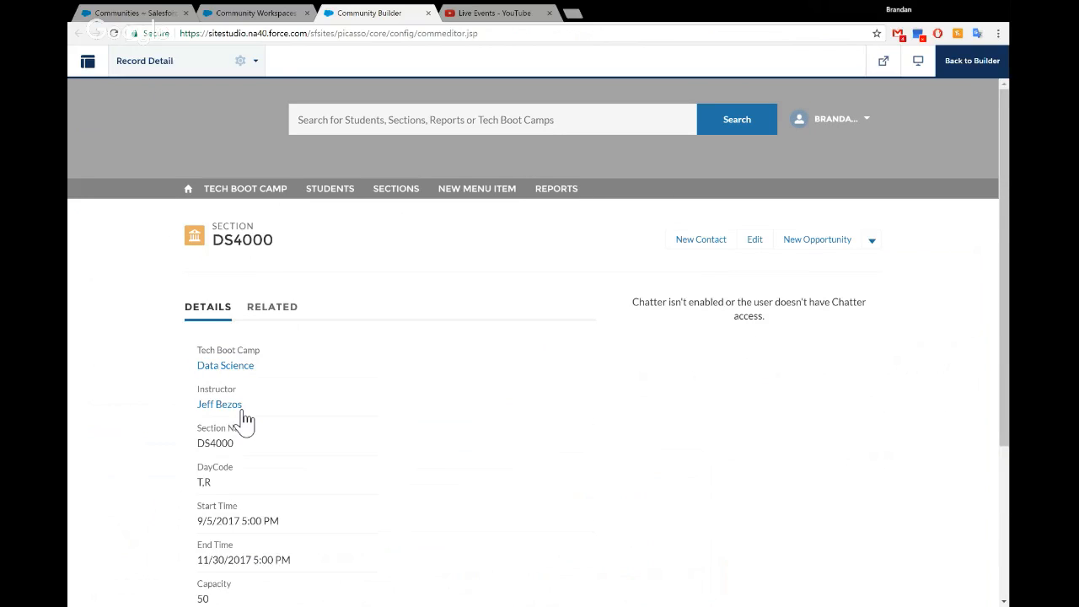
scroll(241, 421, down, 2)
scroll(236, 416, up, 1)
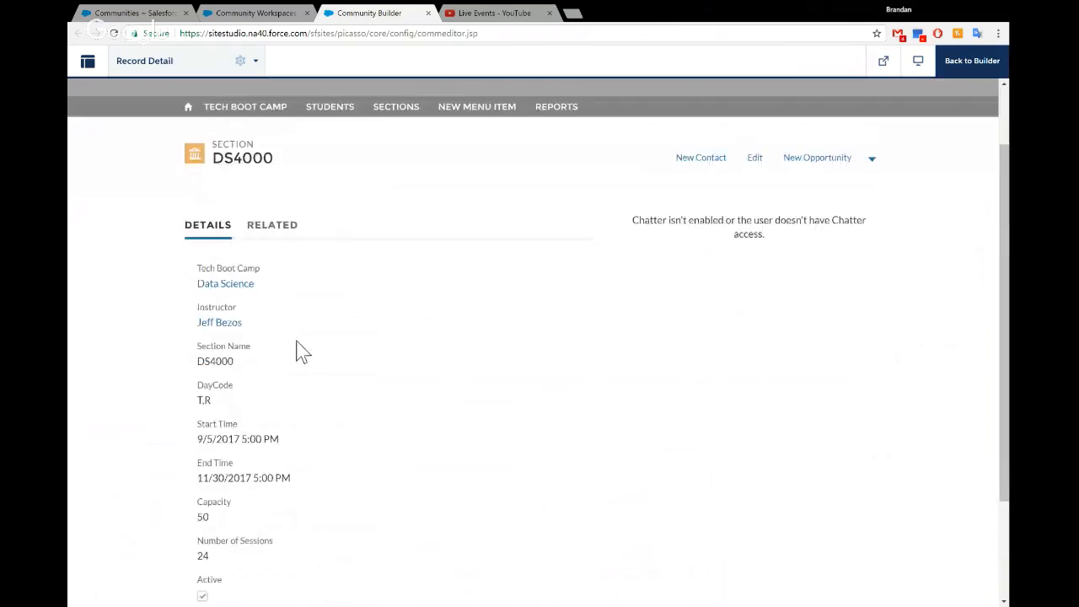
scroll(301, 353, down, 2)
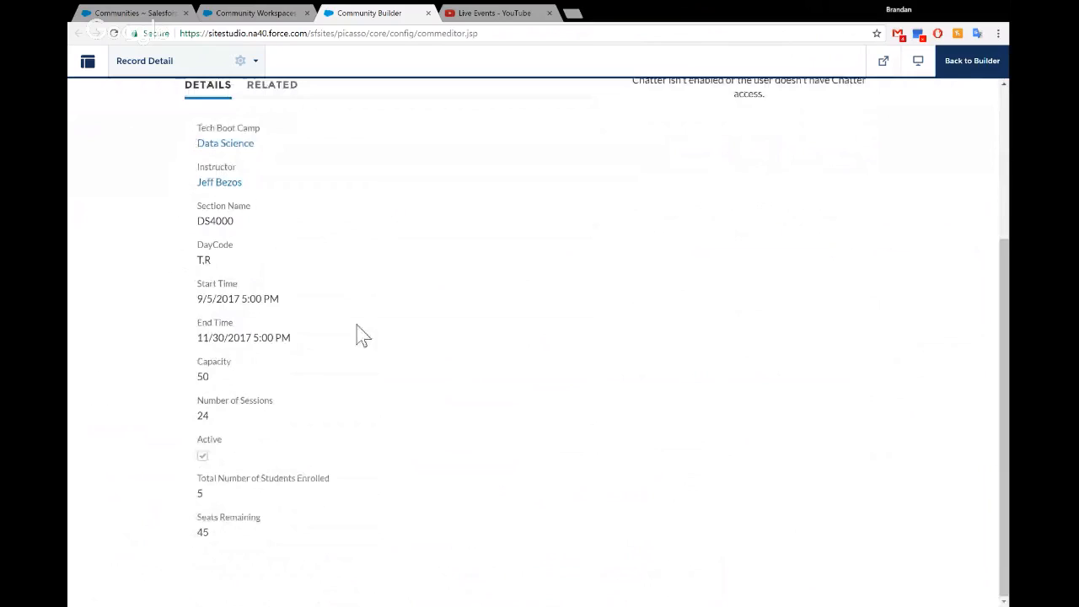
scroll(386, 261, up, 1)
scroll(390, 264, up, 2)
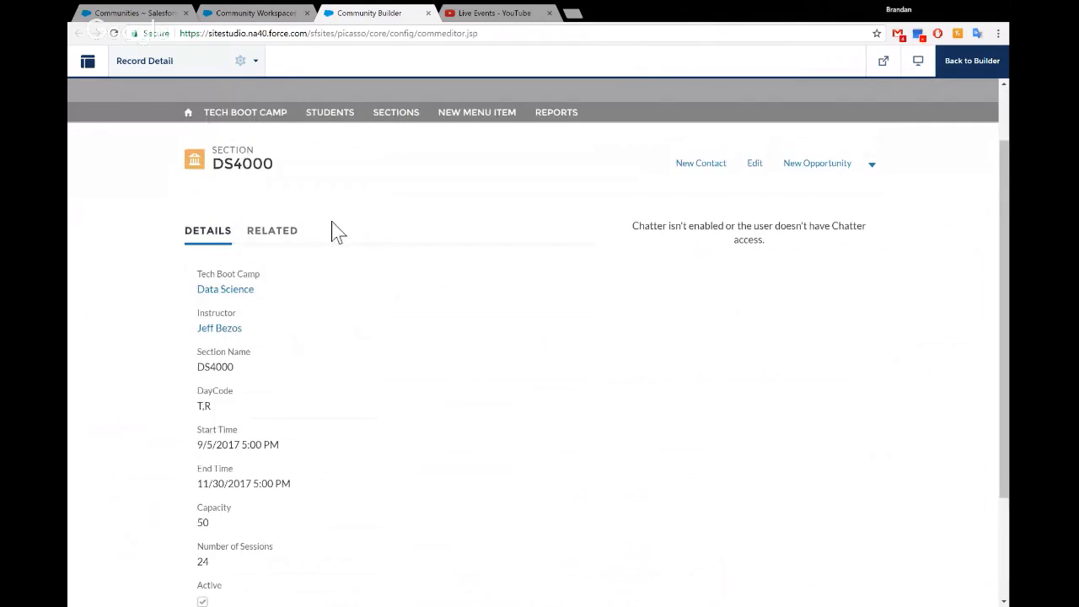
View the section's related enrollments and open the first enrolled student's record to read its details
click(289, 236)
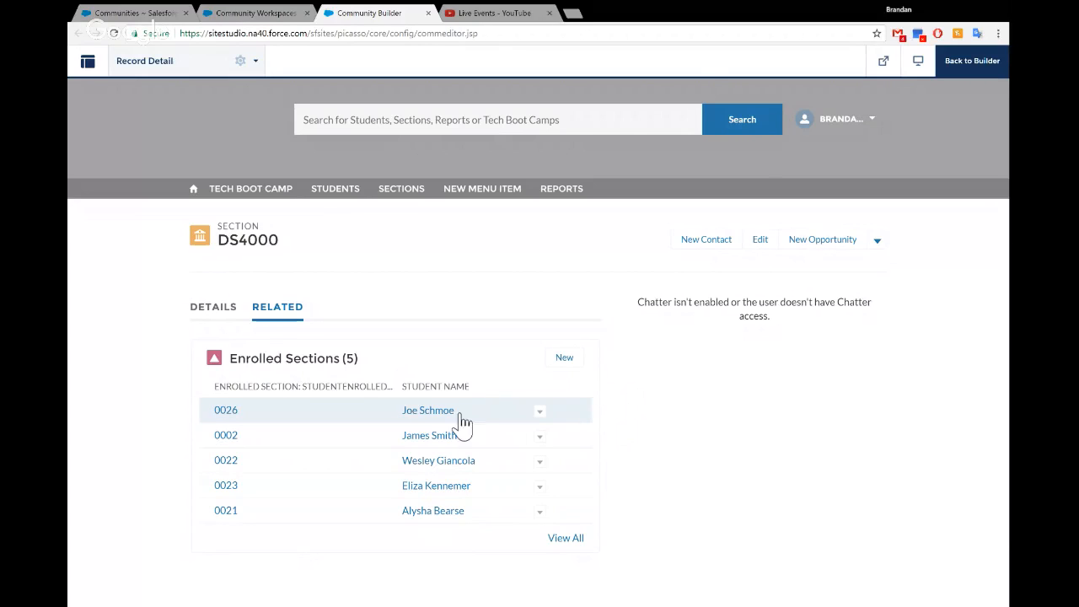
click(426, 413)
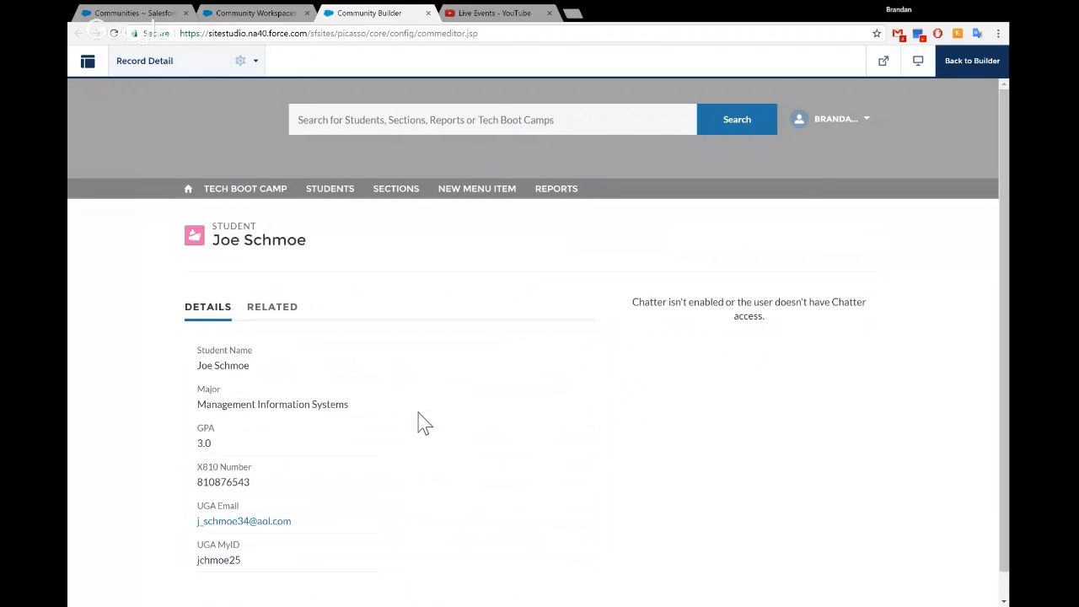
scroll(423, 423, down, 1)
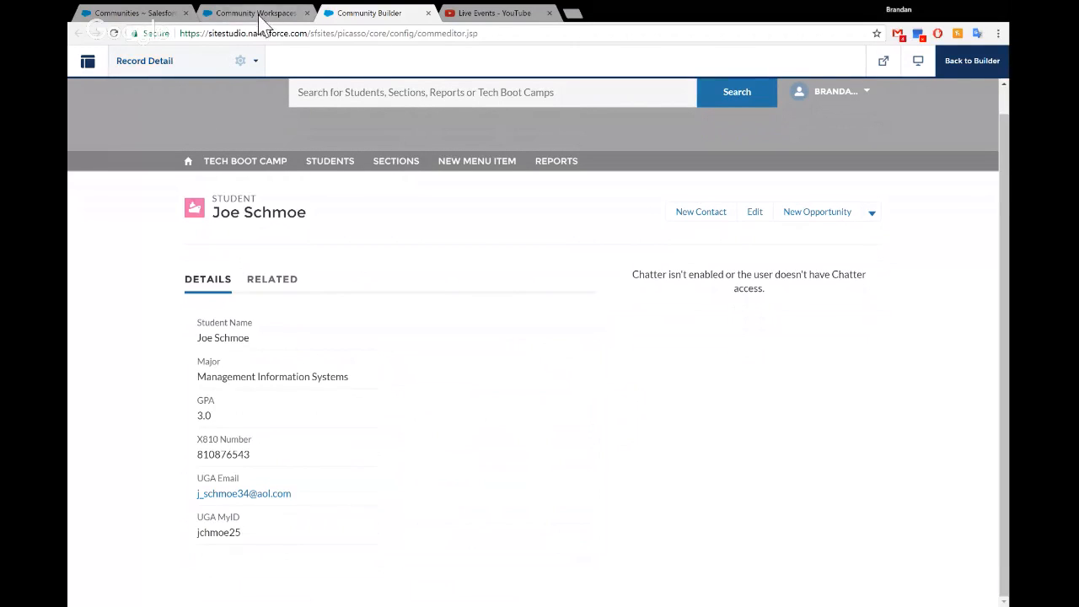
Open the list of all students and look through it
click(328, 167)
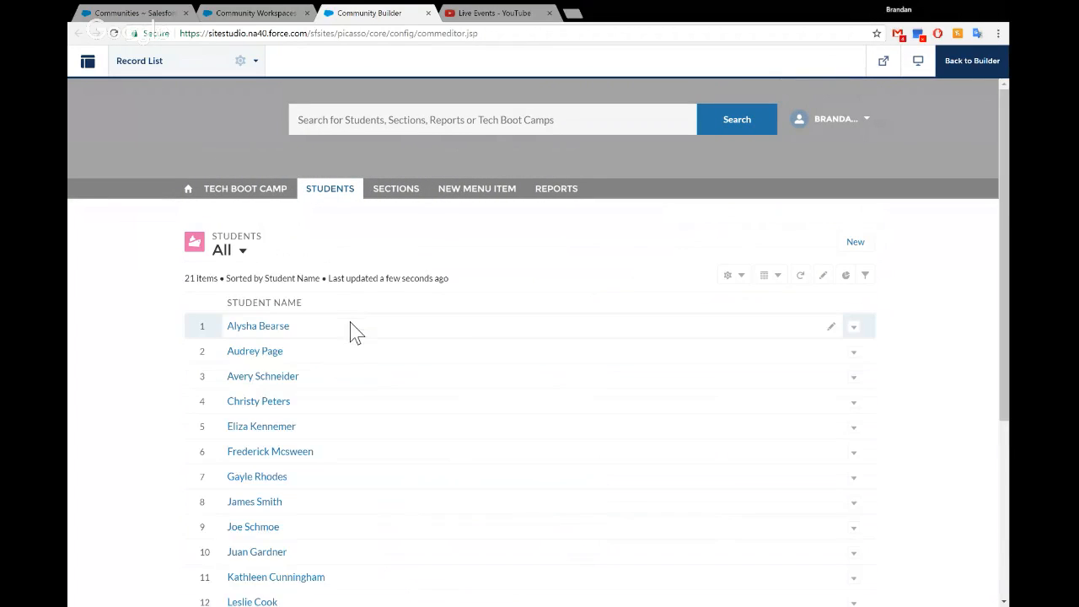
scroll(218, 426, down, 2)
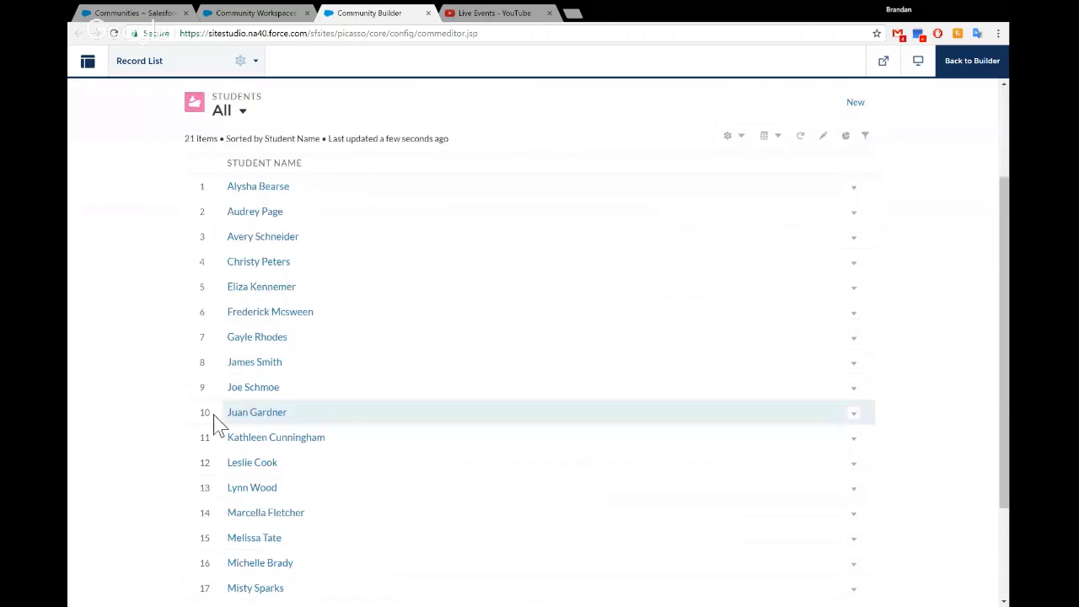
scroll(273, 236, up, 2)
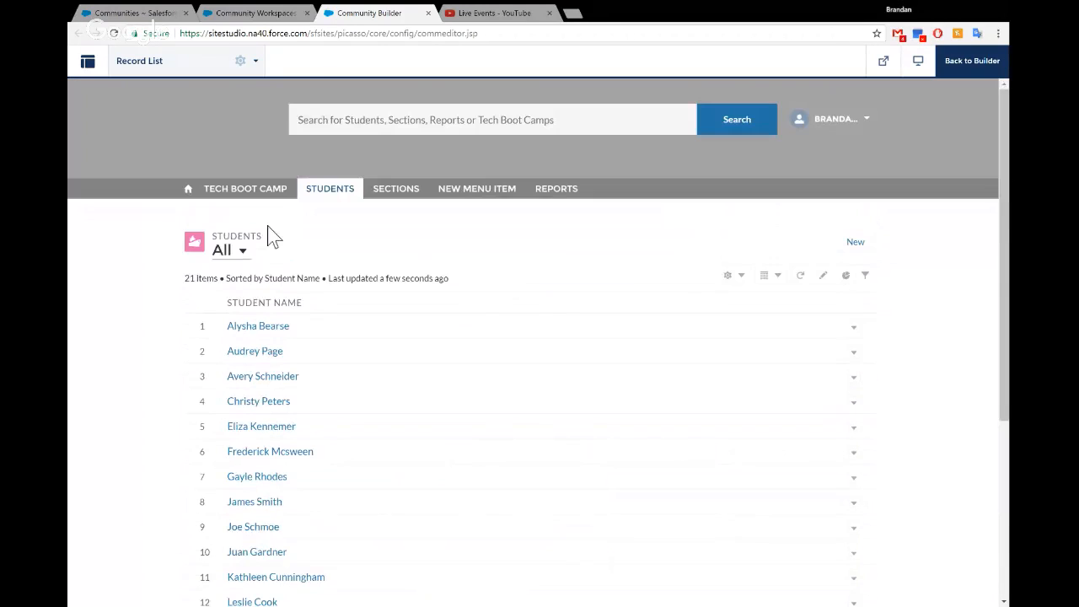
Open the ninth student in the list, view the related enrolled sections, and open the DS4000 enrollment record
click(266, 527)
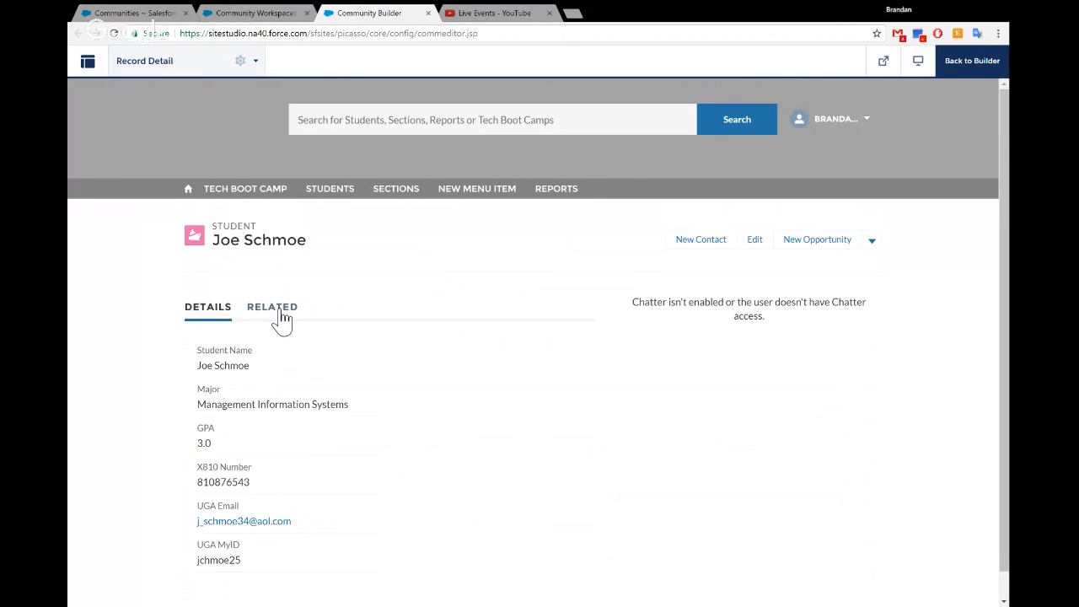
click(278, 314)
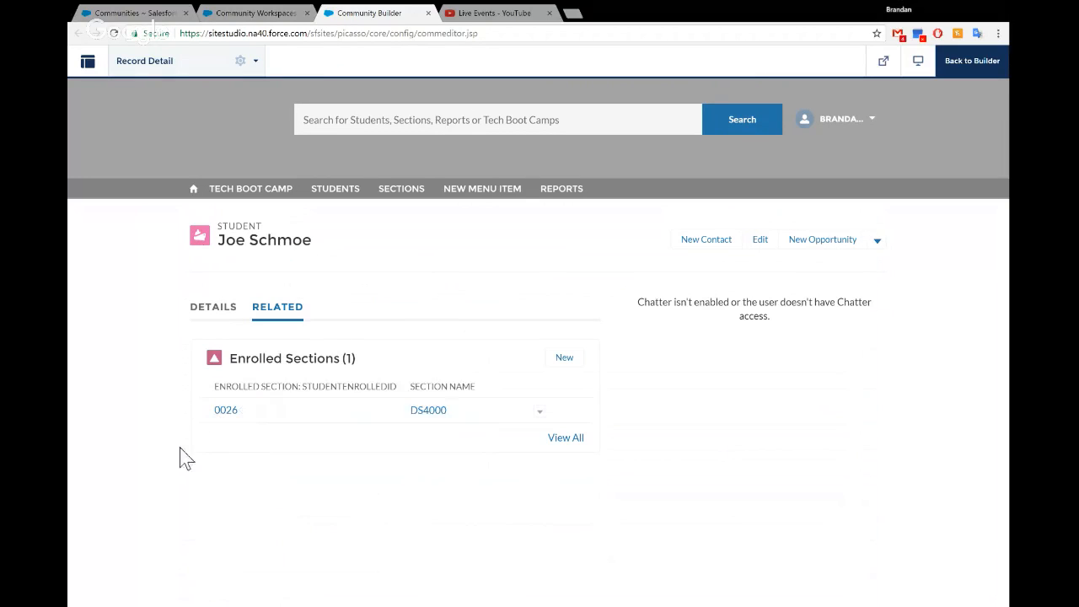
click(225, 414)
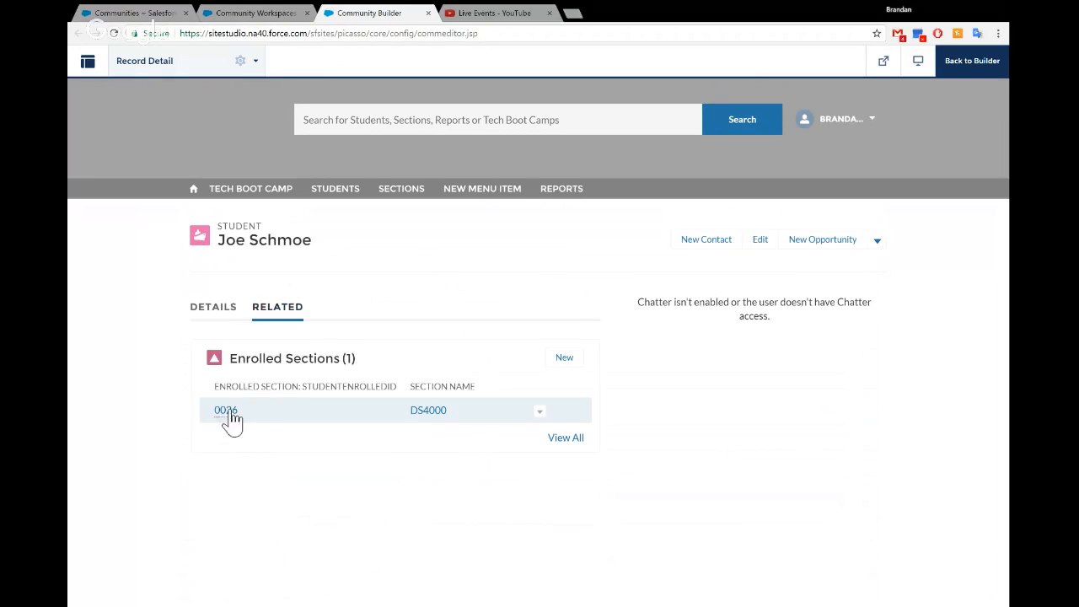